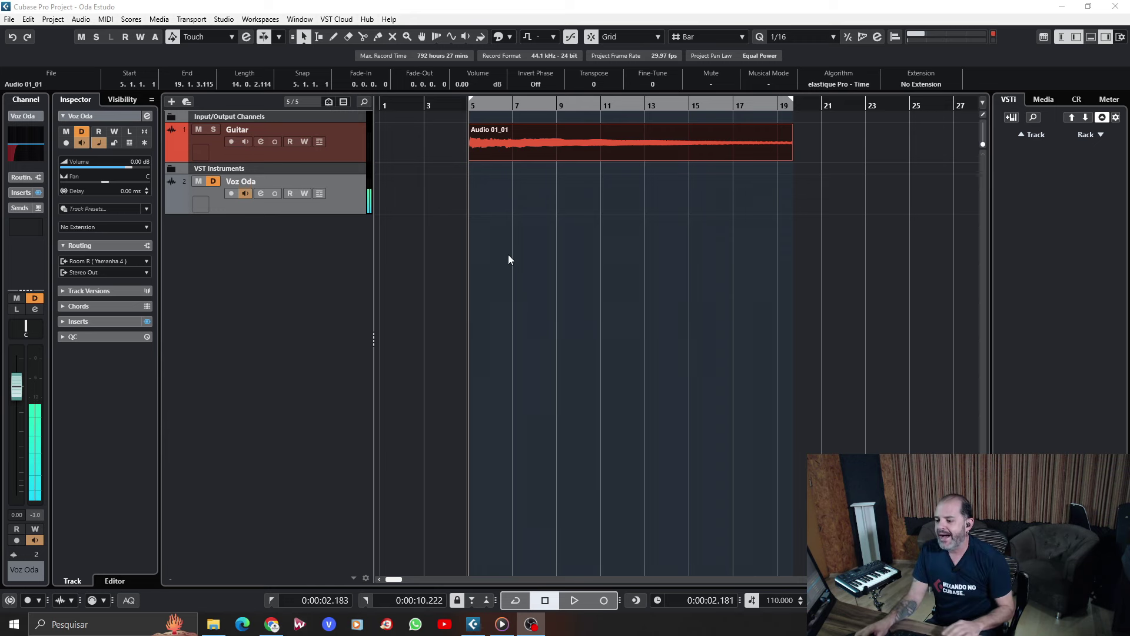
- Play the guitar recording from bar 5 twice and return the cursor to the left locator
click(493, 183)
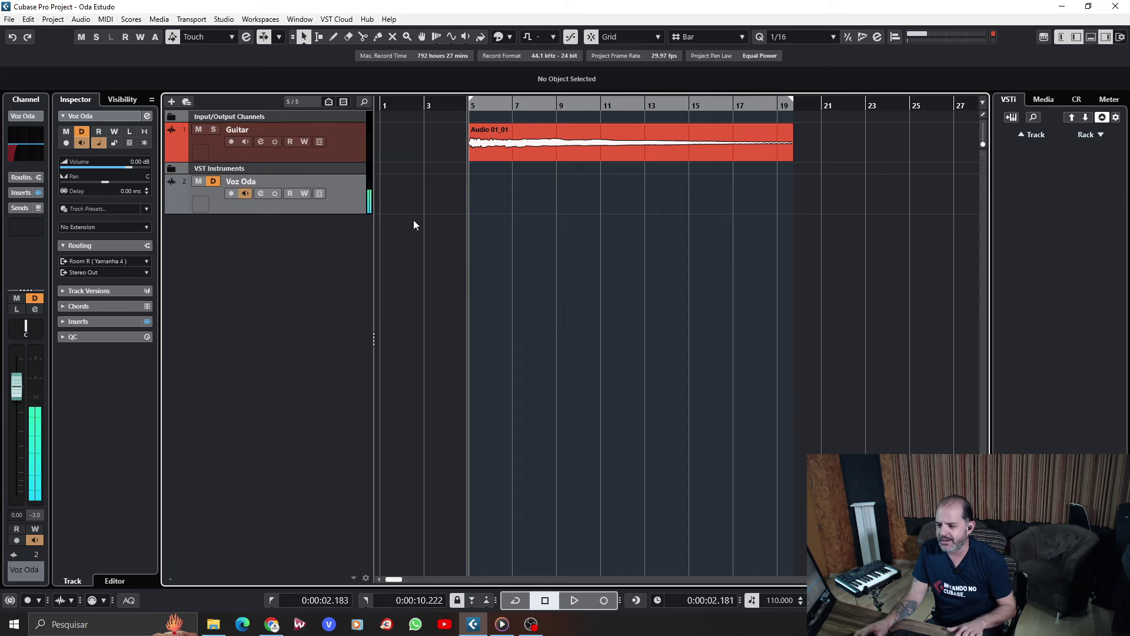
key(space)
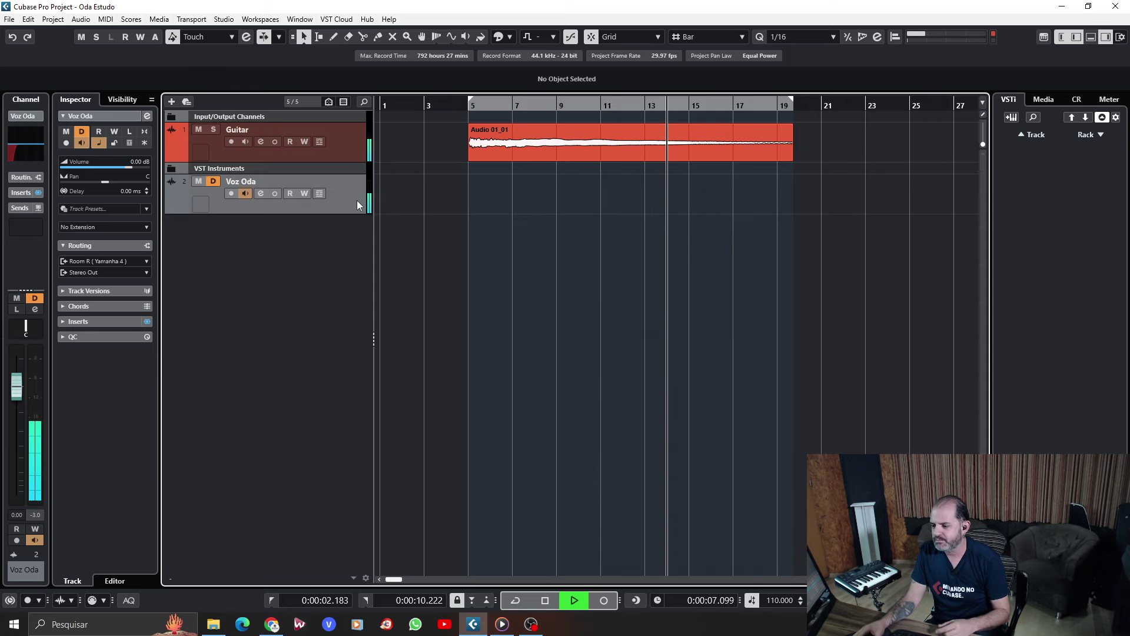
key(space)
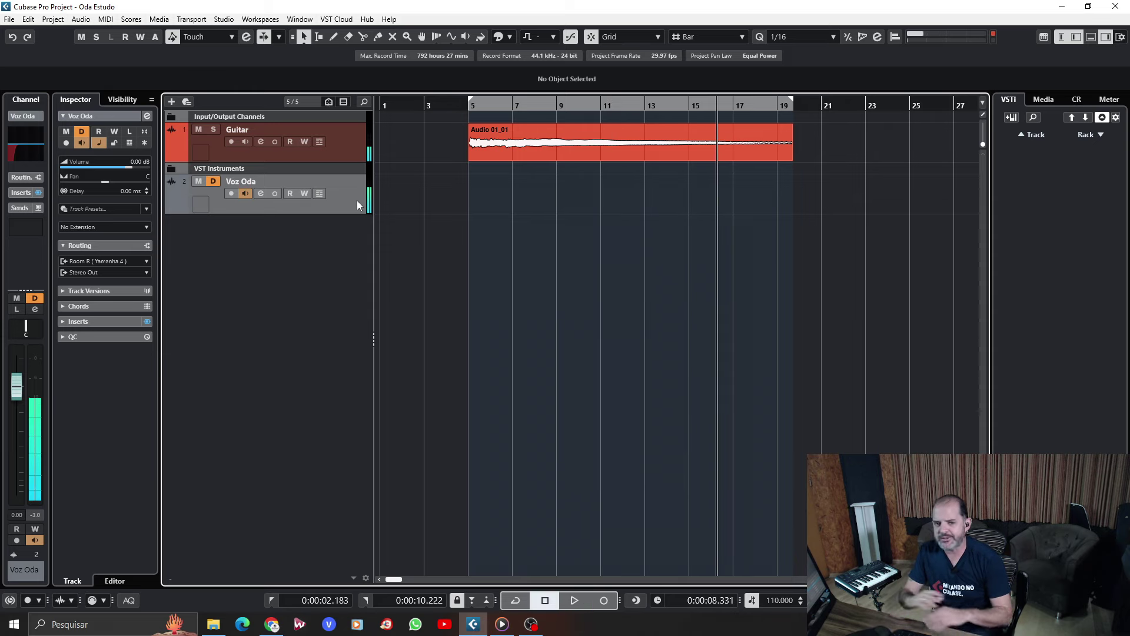
key(KP_0)
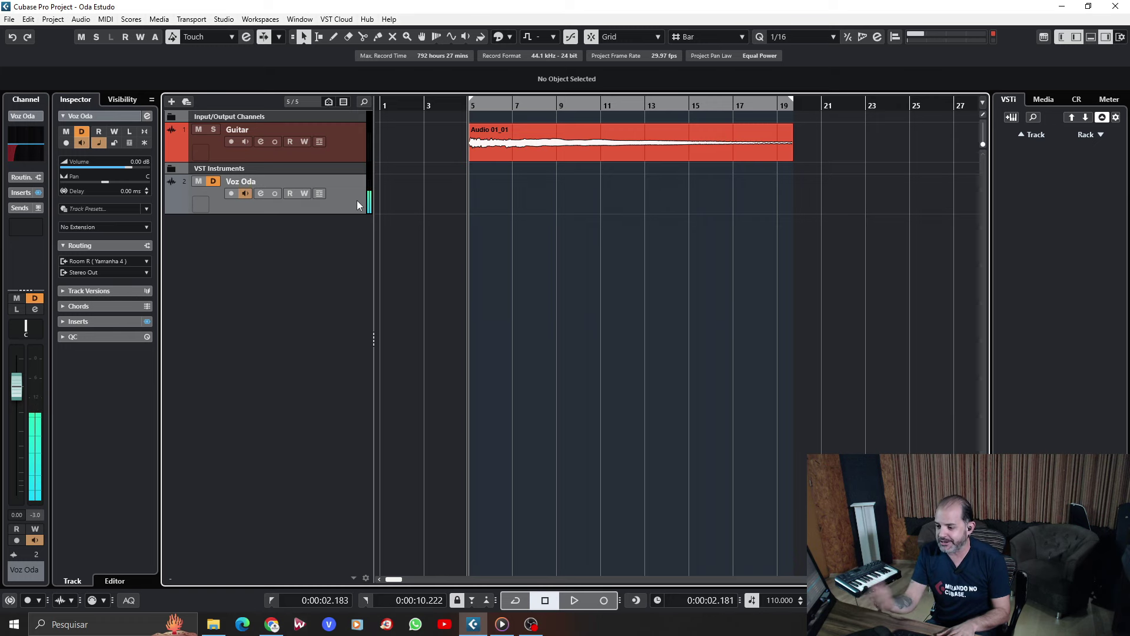
key(space)
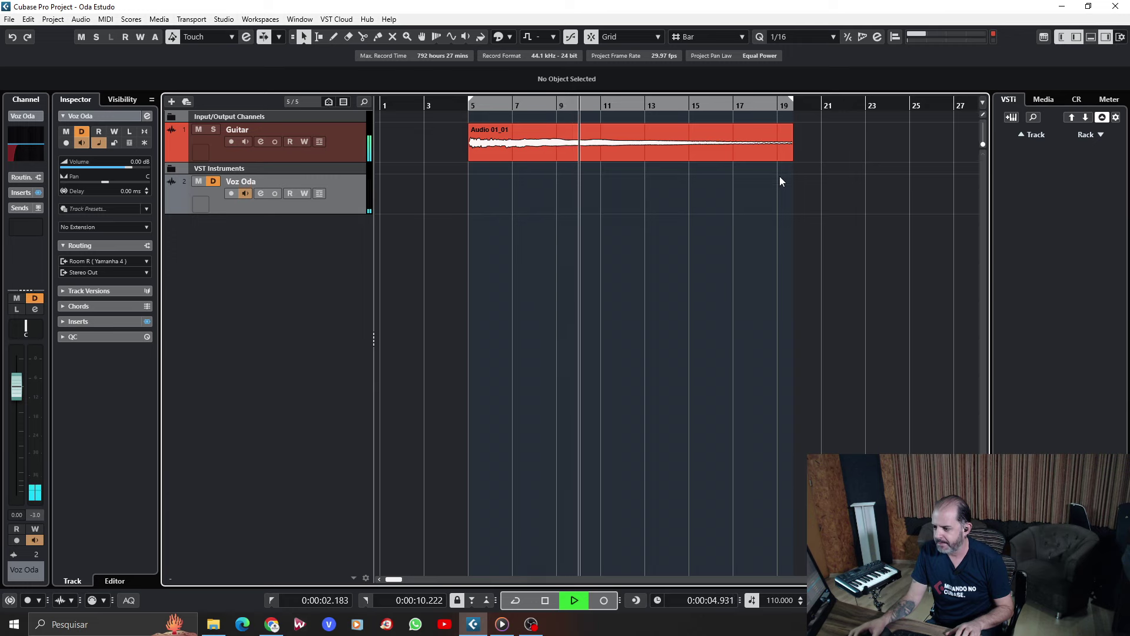
key(space)
key(KP_0)
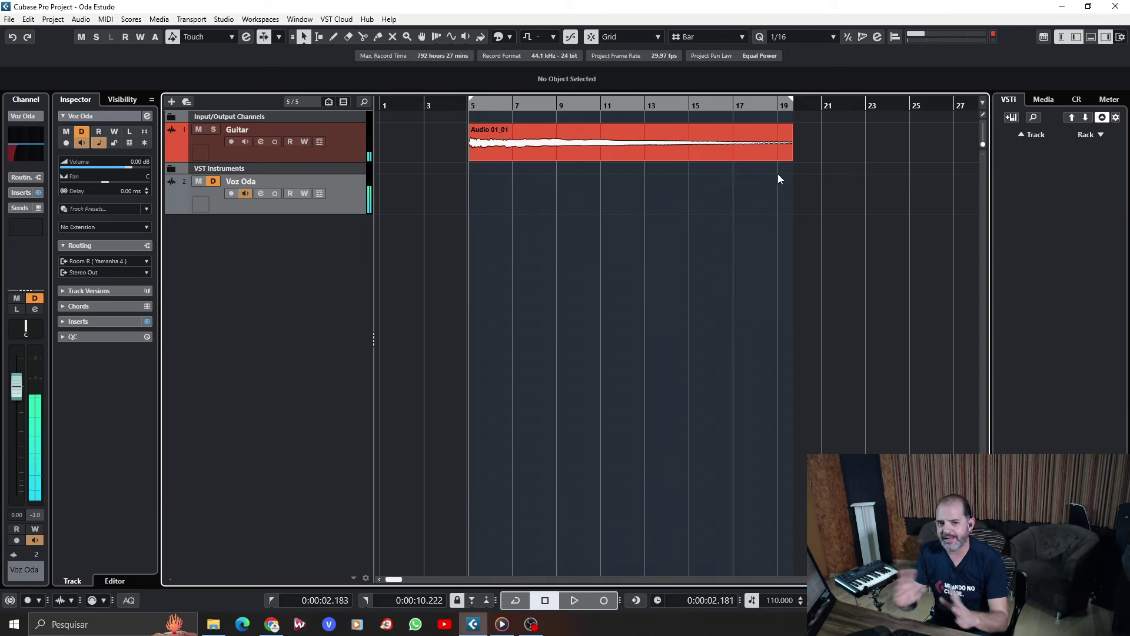
- Add Groove Agent SE from the Drum category as a VST instrument with its own track
click(1099, 139)
click(960, 190)
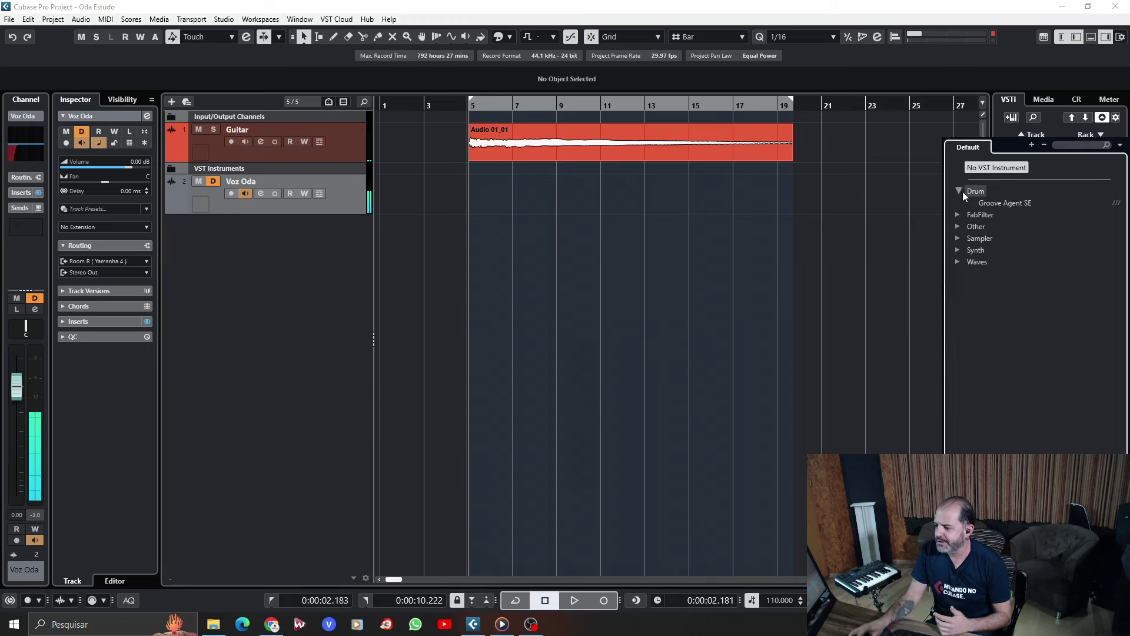
click(1008, 204)
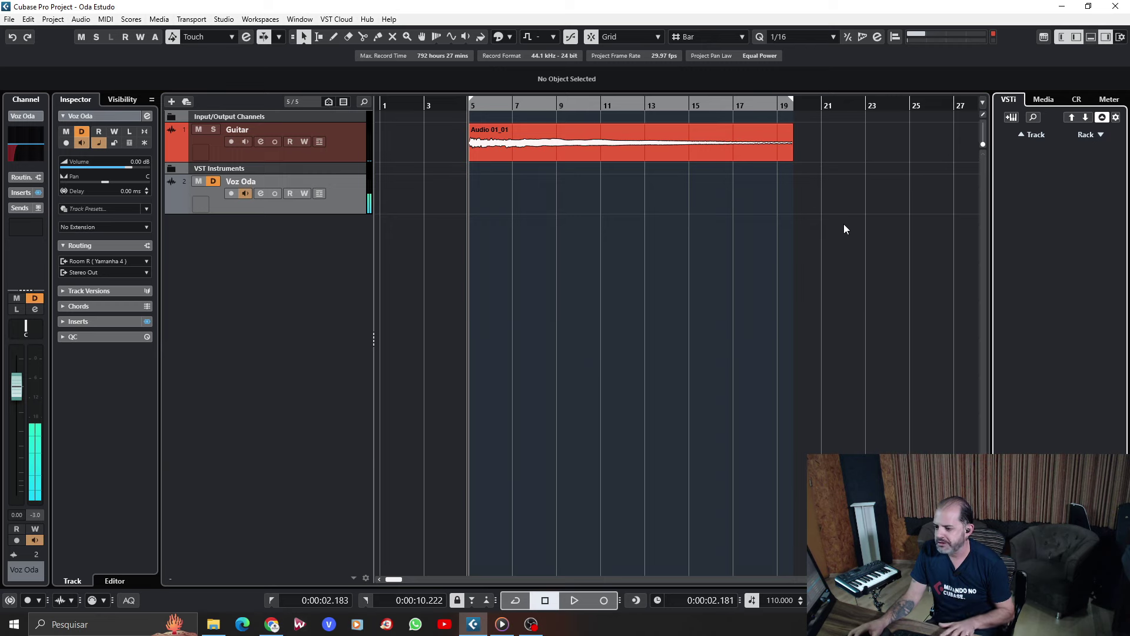
click(541, 330)
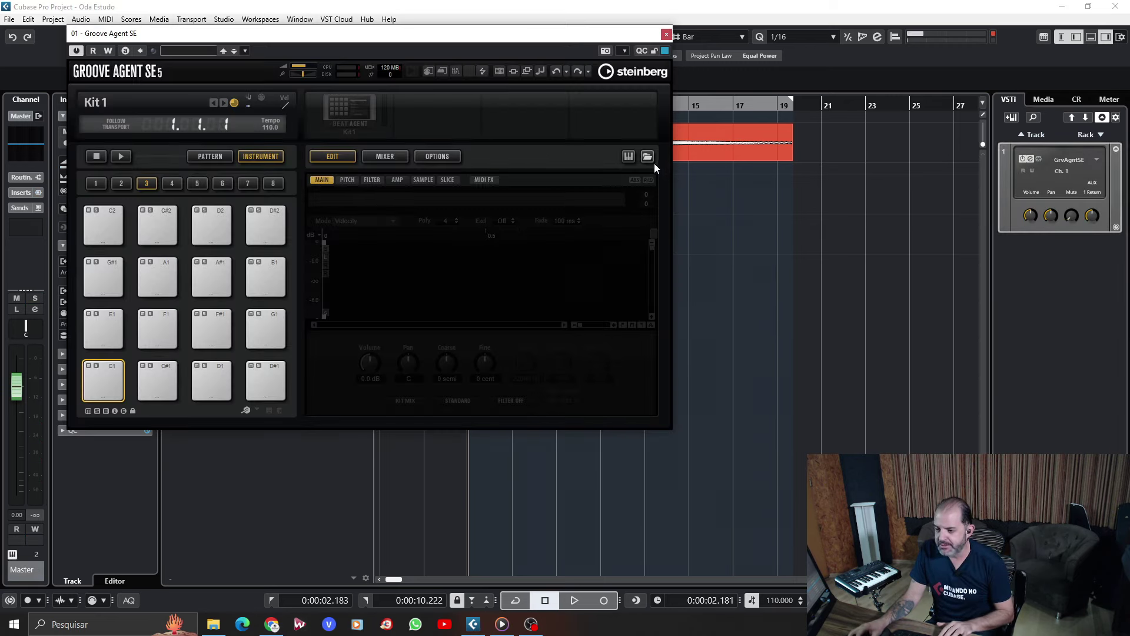
- Load the Midtempo kit from the Marco Minnemann Studio Drums library into Groove Agent SE
click(648, 157)
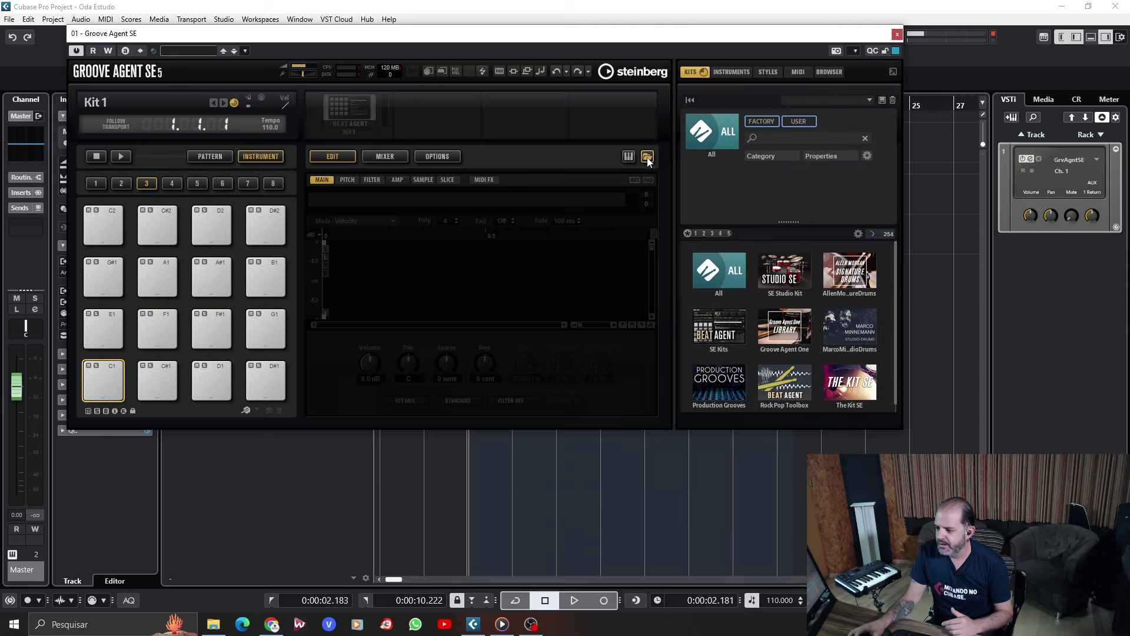
click(863, 332)
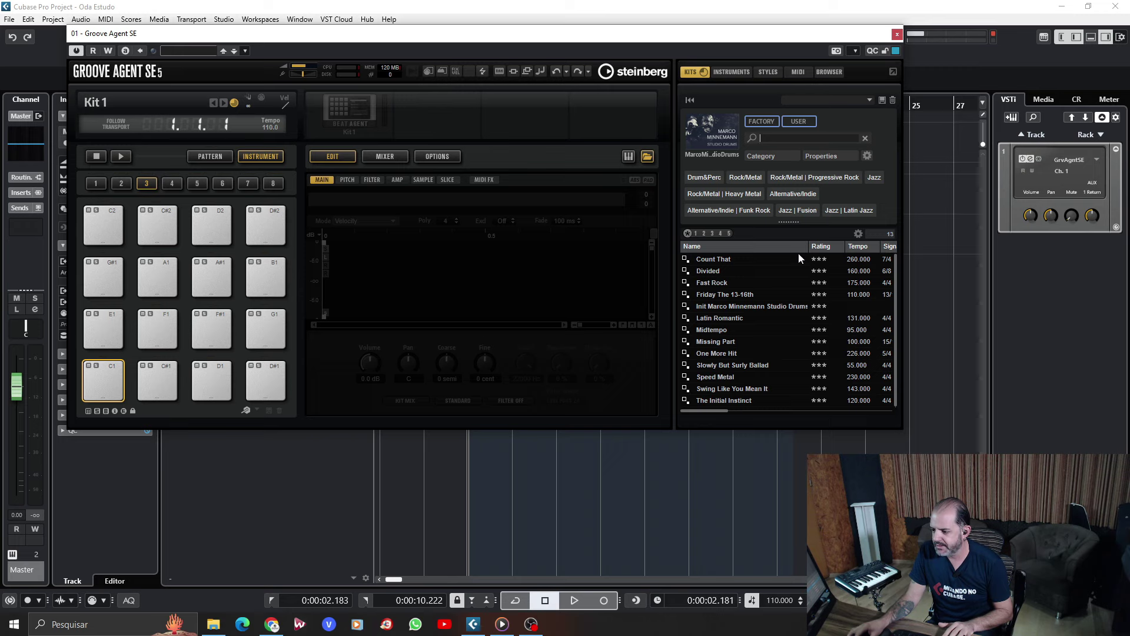
double_click(715, 332)
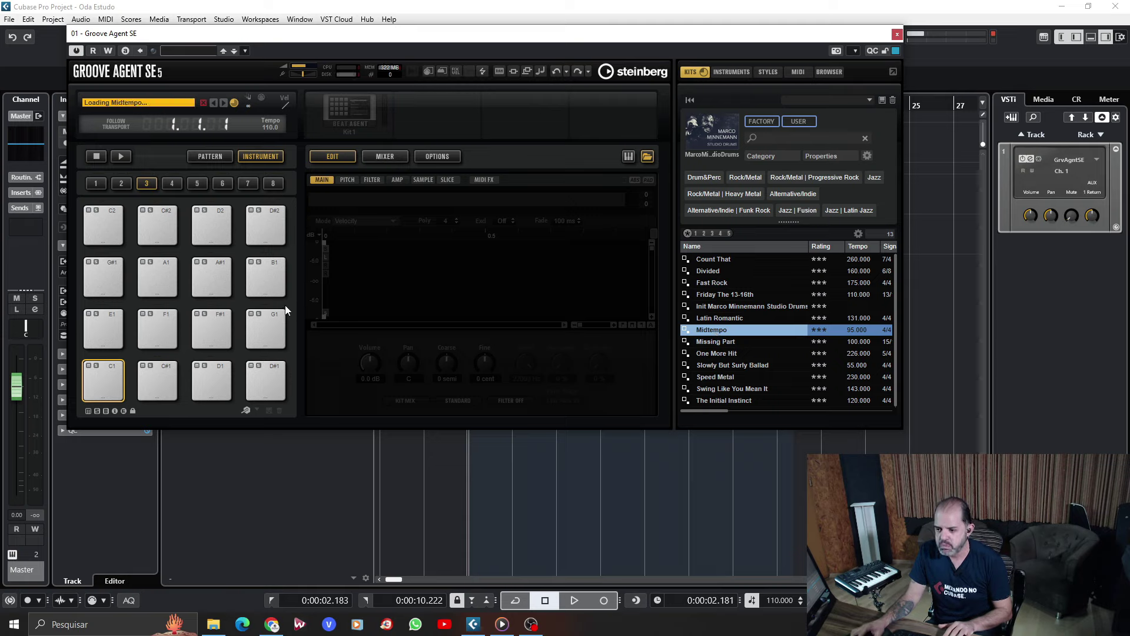
- Show the Midtempo kit's patterns and audition the Main 1, Main 2 and Main 4 grooves
click(211, 156)
click(108, 335)
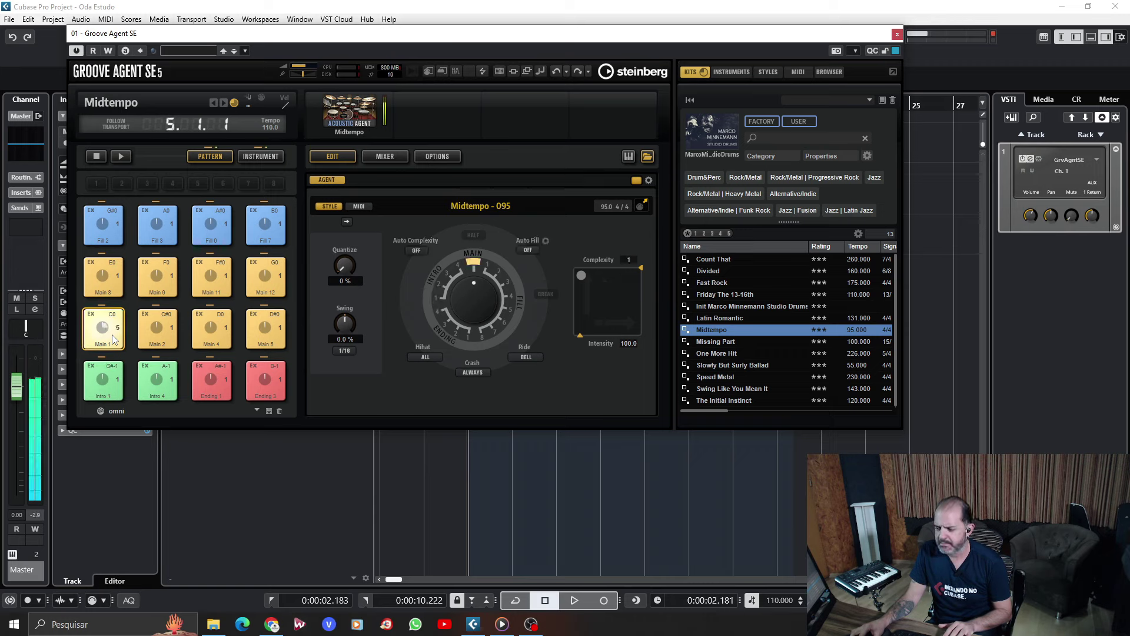
click(157, 331)
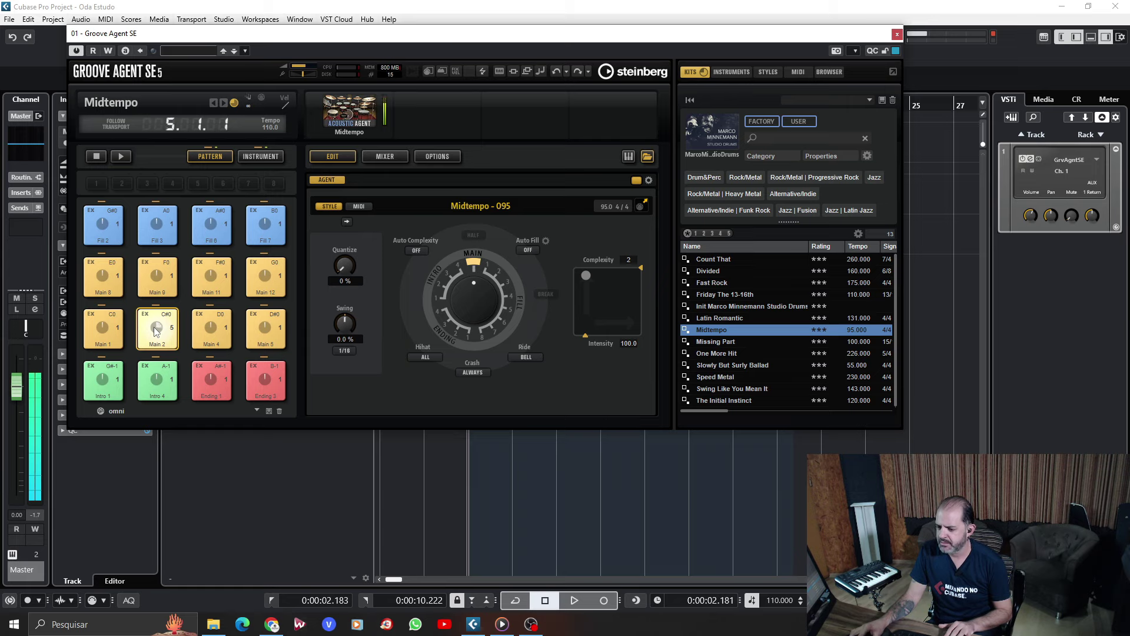
click(211, 330)
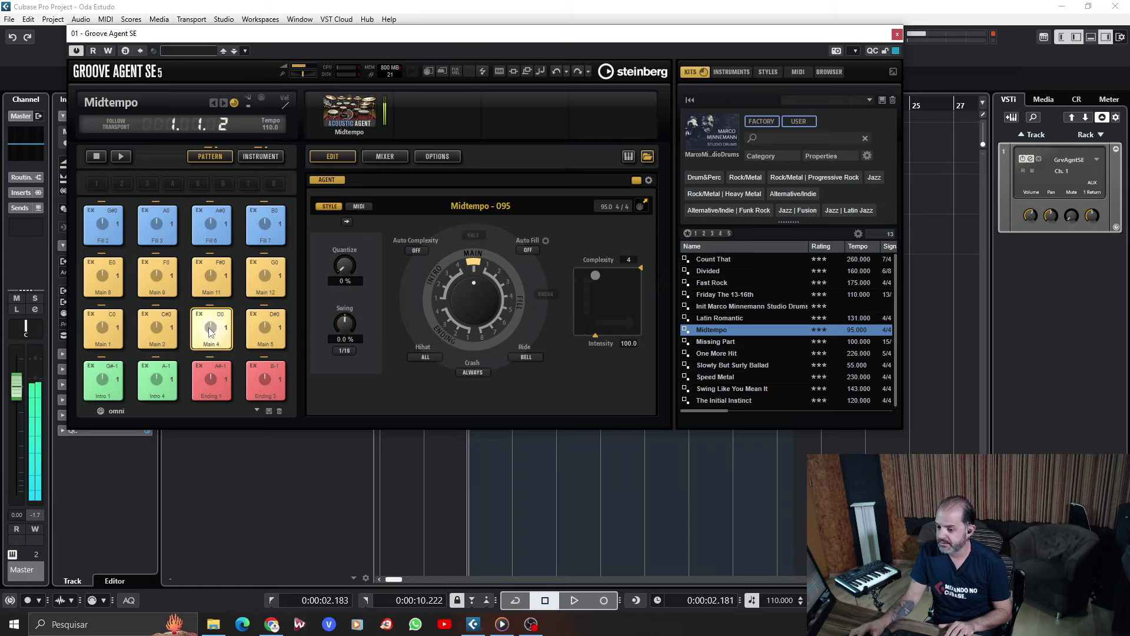
click(164, 333)
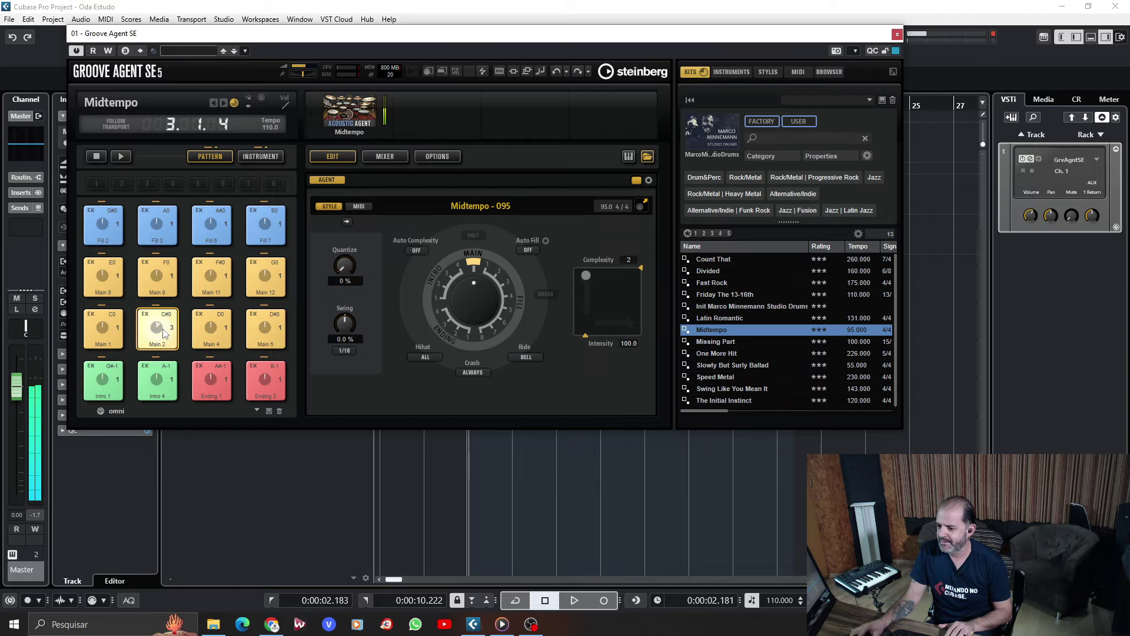
- Place the Main 2 pattern on the Groove Agent SE 01 track at bar 5 and close the instrument window
drag(259, 36, 781, 34)
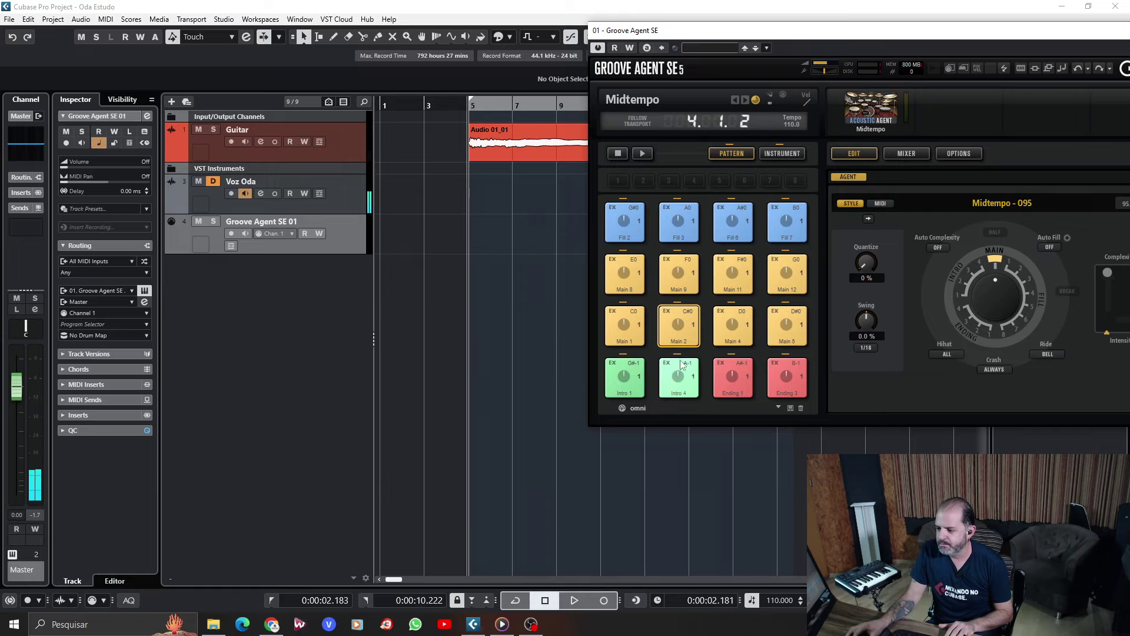
click(679, 336)
drag(678, 339, 481, 237)
drag(809, 30, 437, 73)
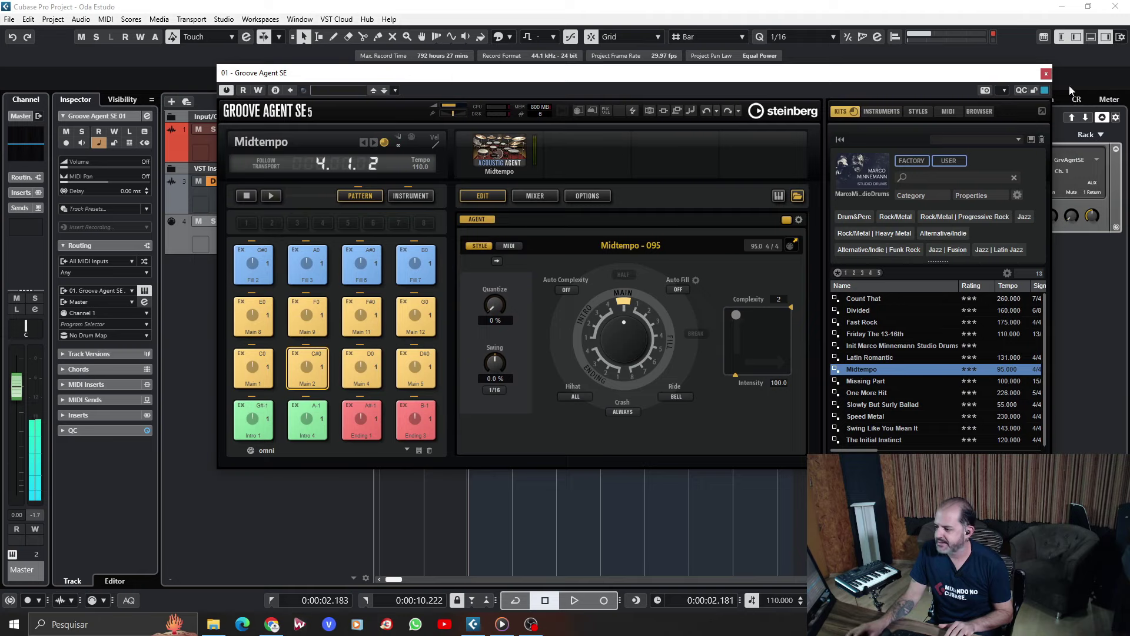
click(1046, 74)
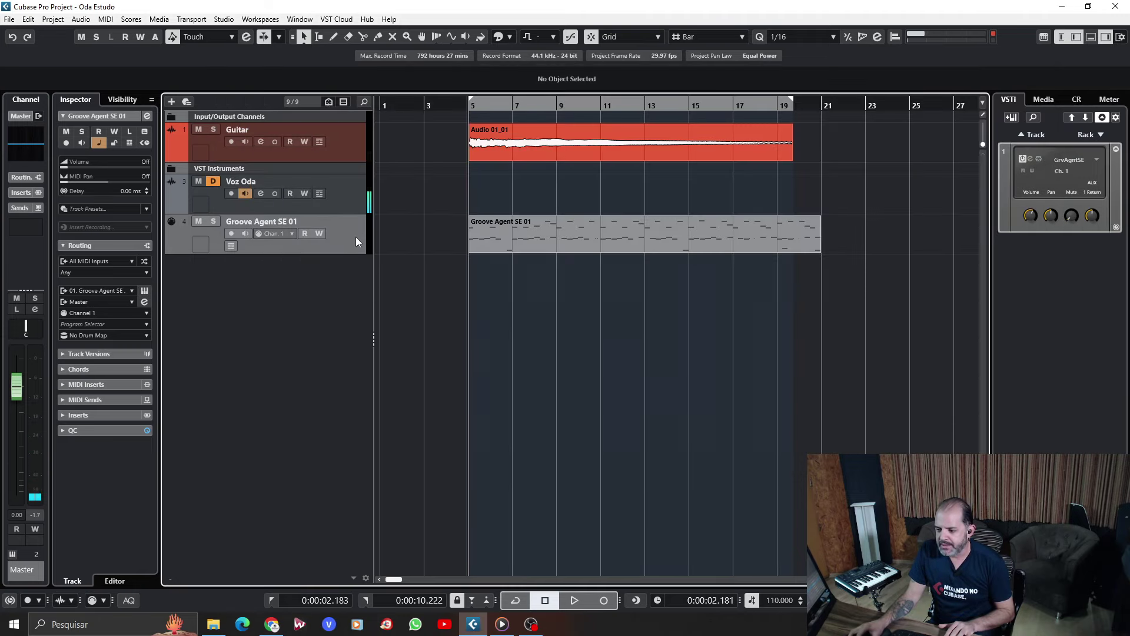
- Place the Groove Agent SE 01 track above Voz Oda and colour it purple
drag(354, 203, 352, 275)
click(347, 197)
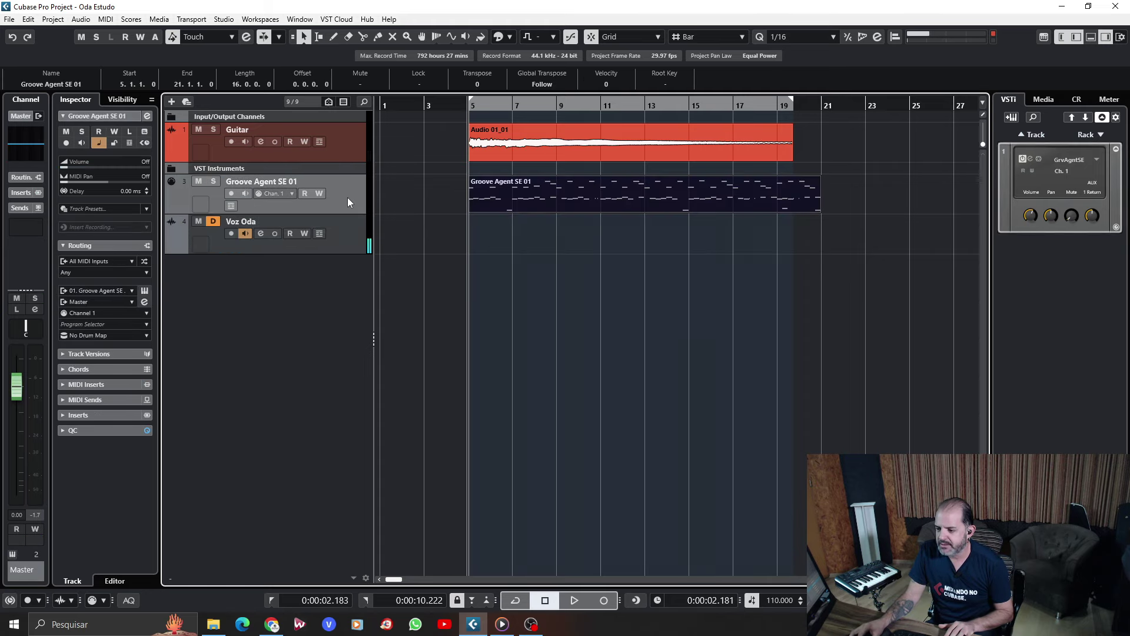
click(505, 37)
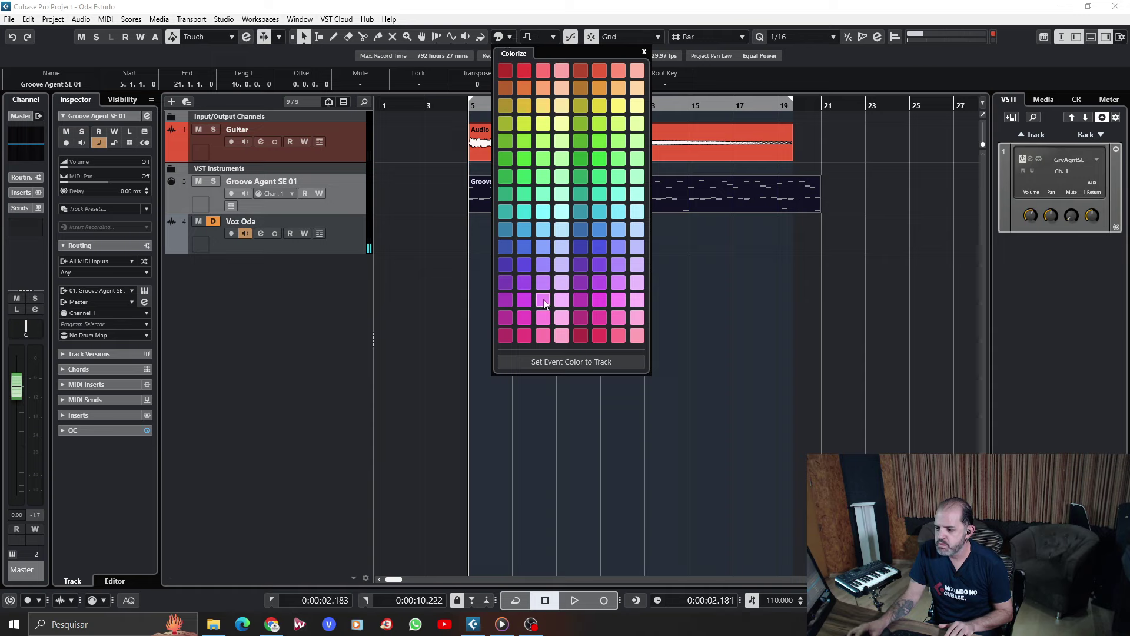
click(512, 246)
click(466, 245)
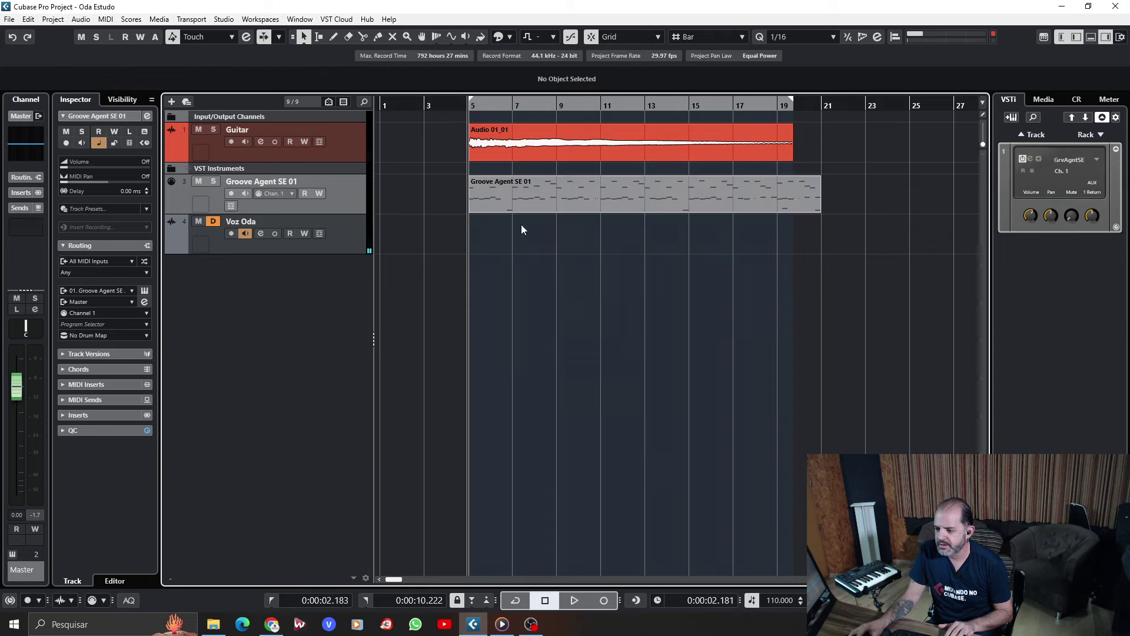
click(504, 35)
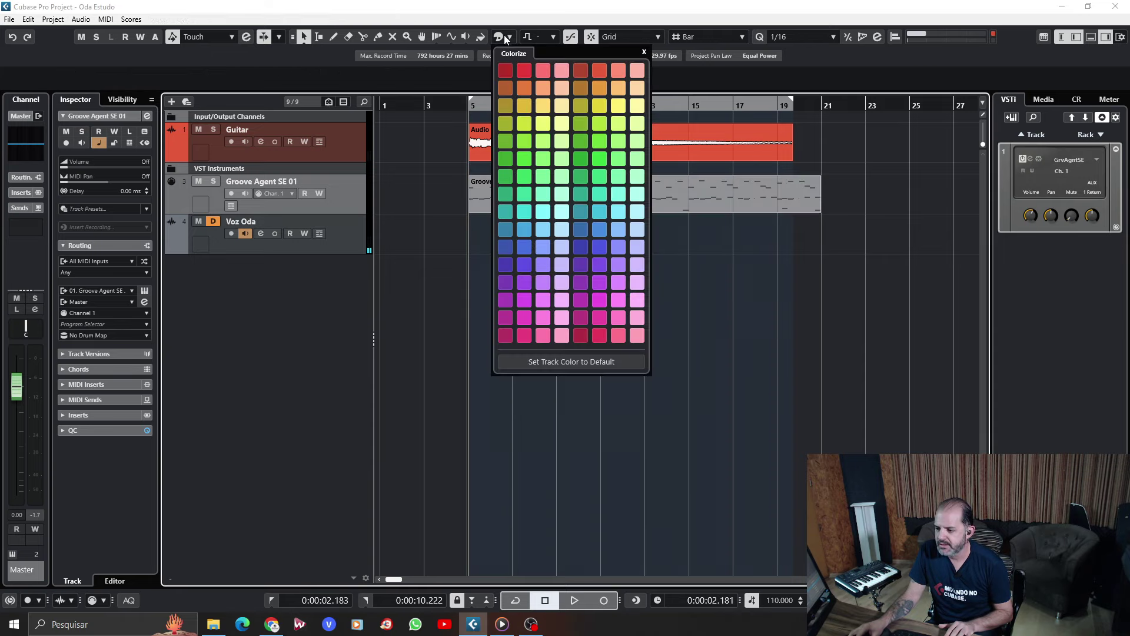
click(506, 265)
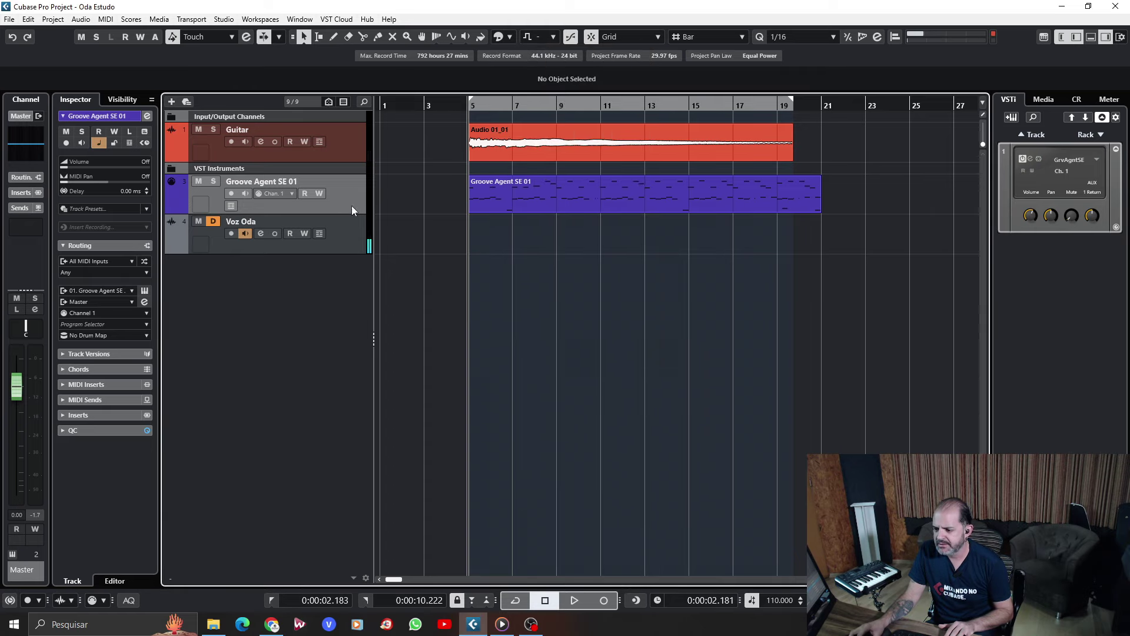
- Play the guitar together with the drum part from bar 5, restarting once from the left locator
click(354, 200)
key(space)
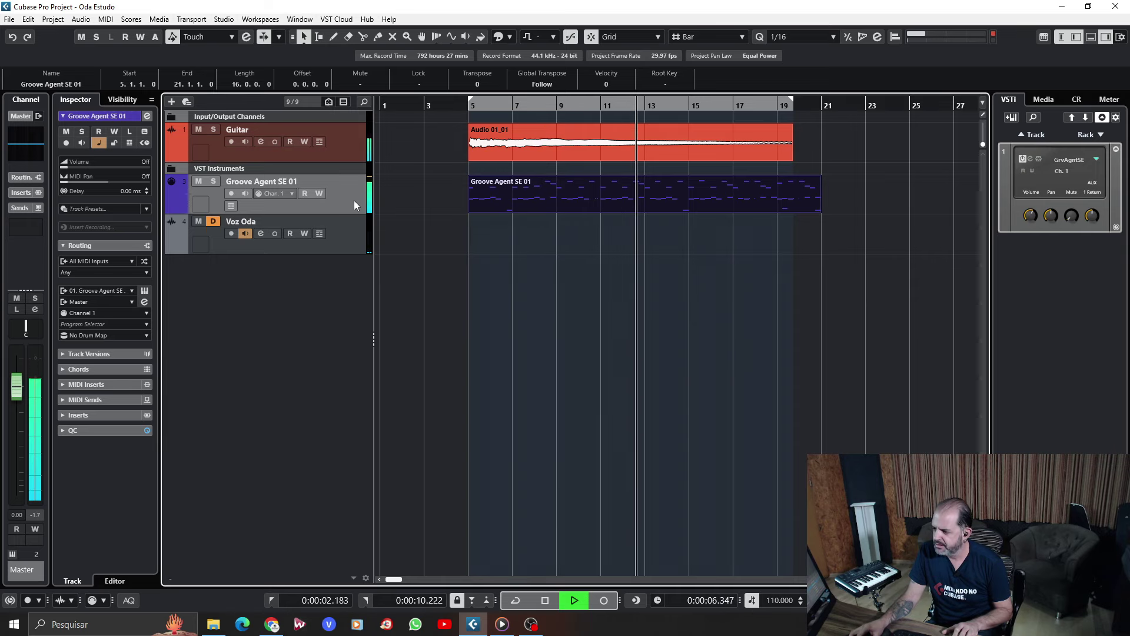
key(space)
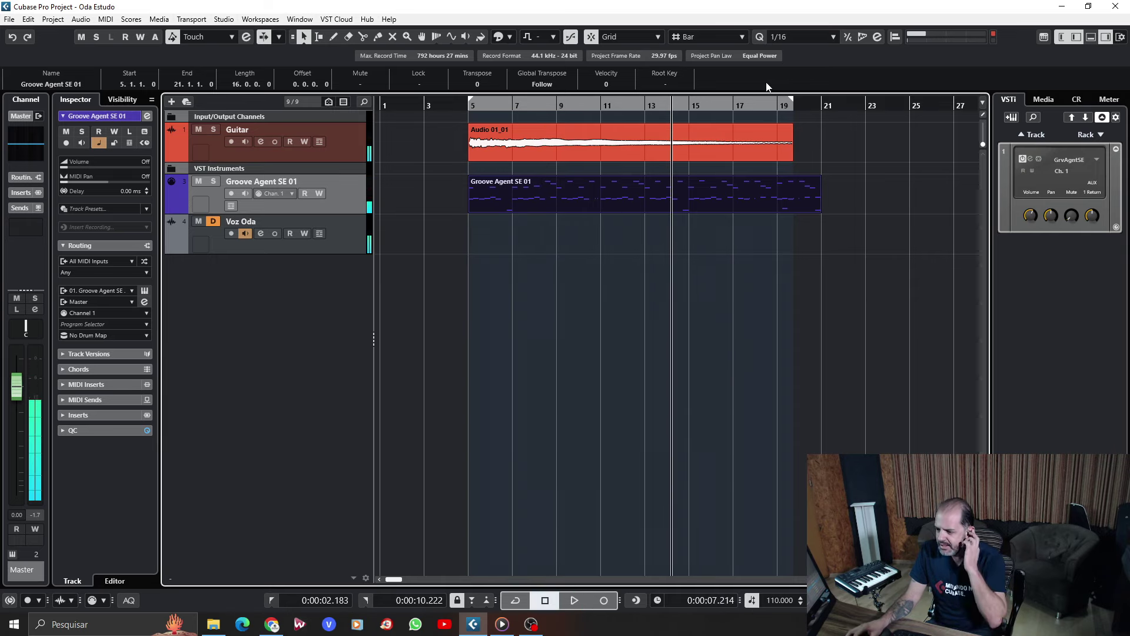
key(KP_1)
key(space)
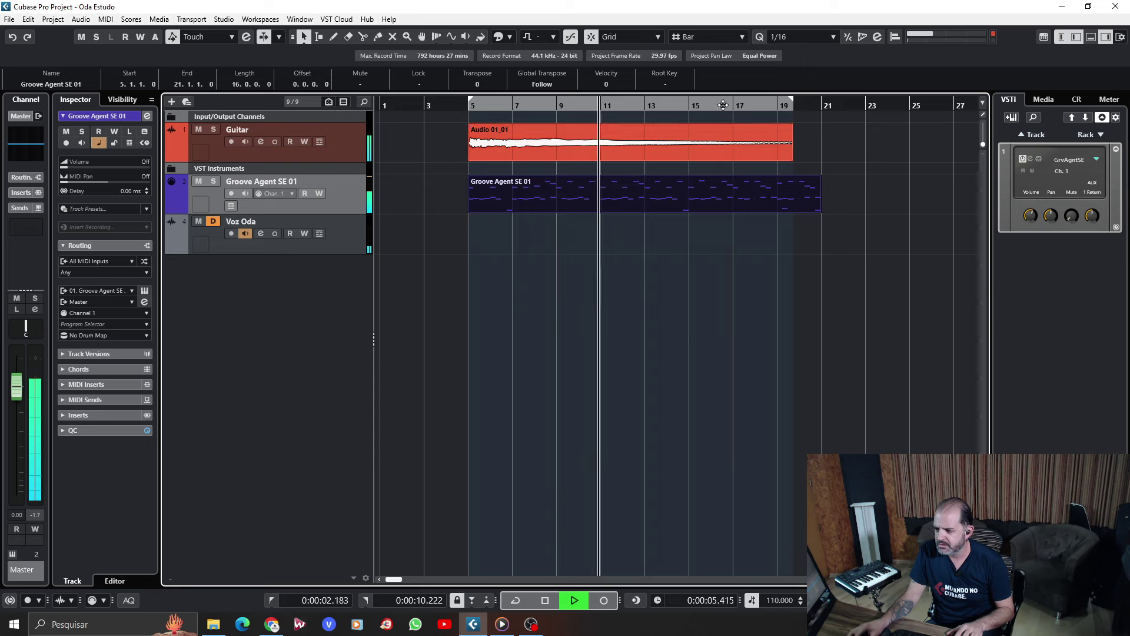
- Stop playback and set up a cycle over bars 5 to 13, with cycle mode on
key(space)
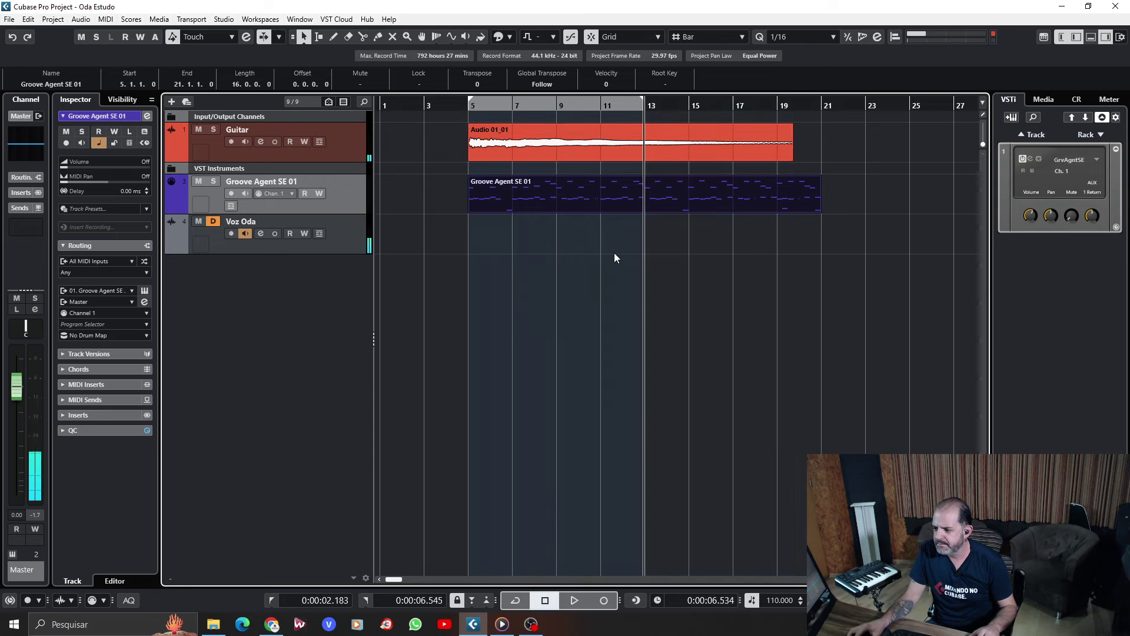
click(515, 600)
click(469, 105)
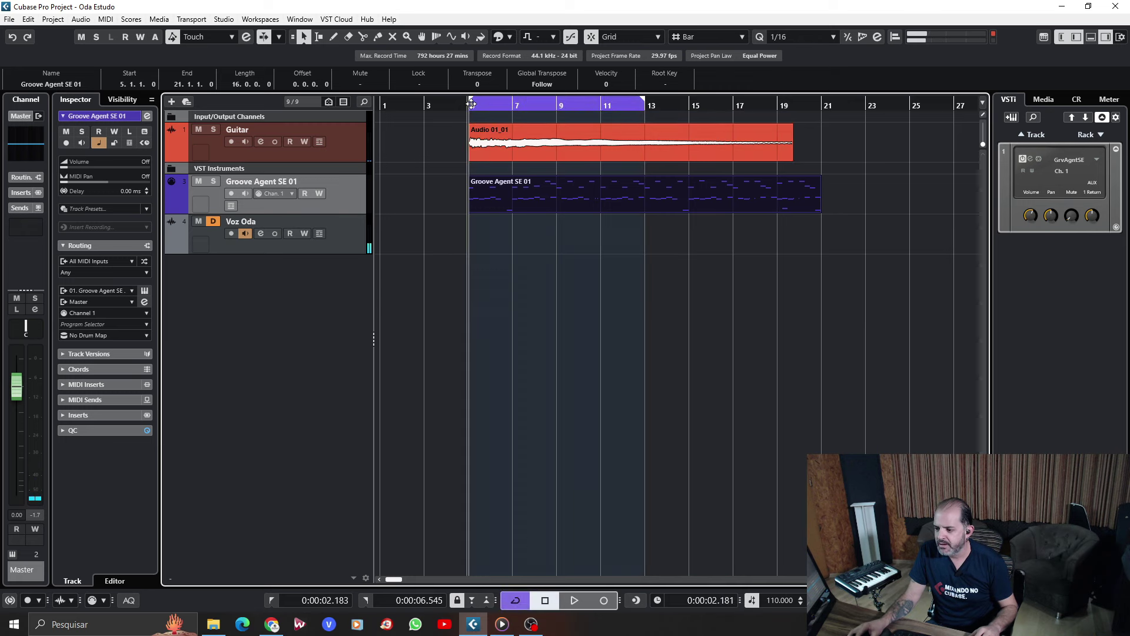
click(493, 279)
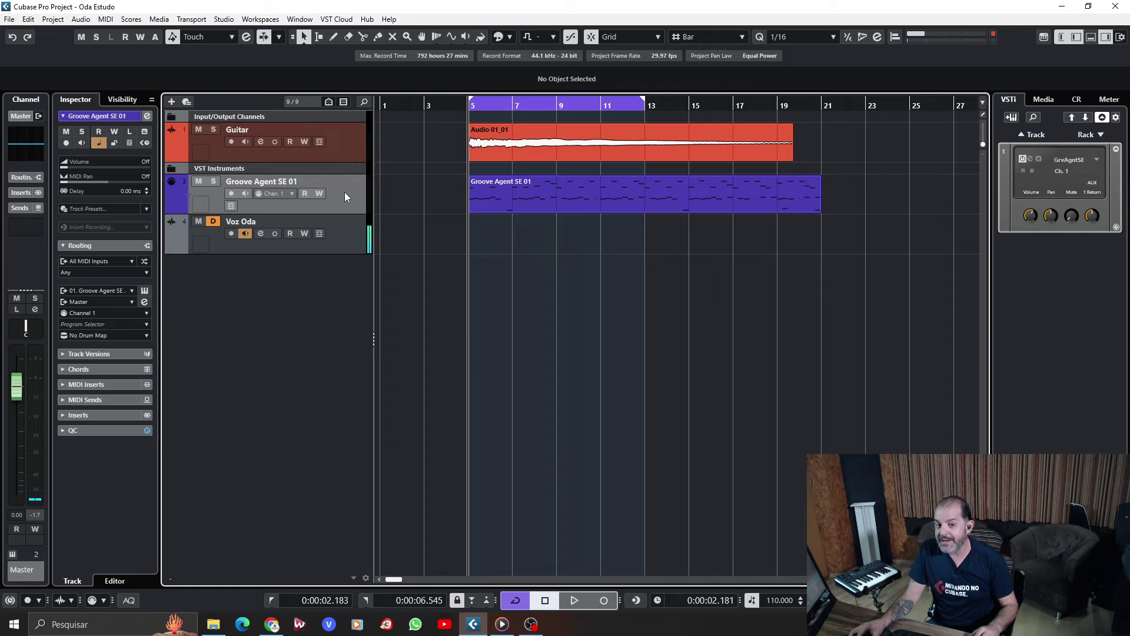
- Open the Guitar track's channel settings and place the window over the upper middle of the project
click(344, 143)
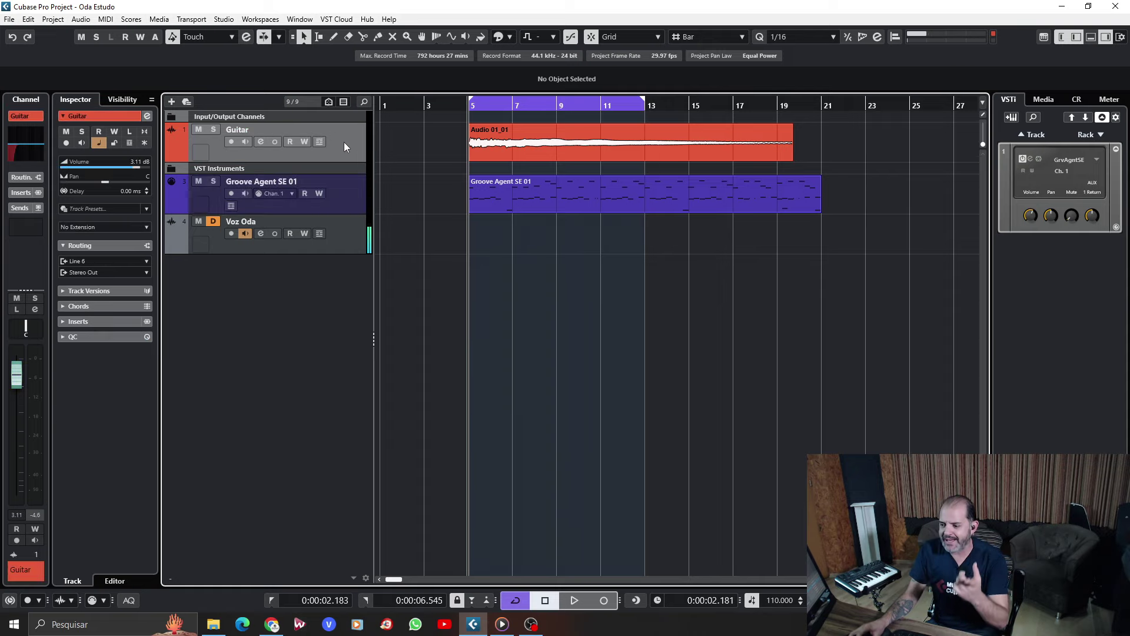
click(259, 142)
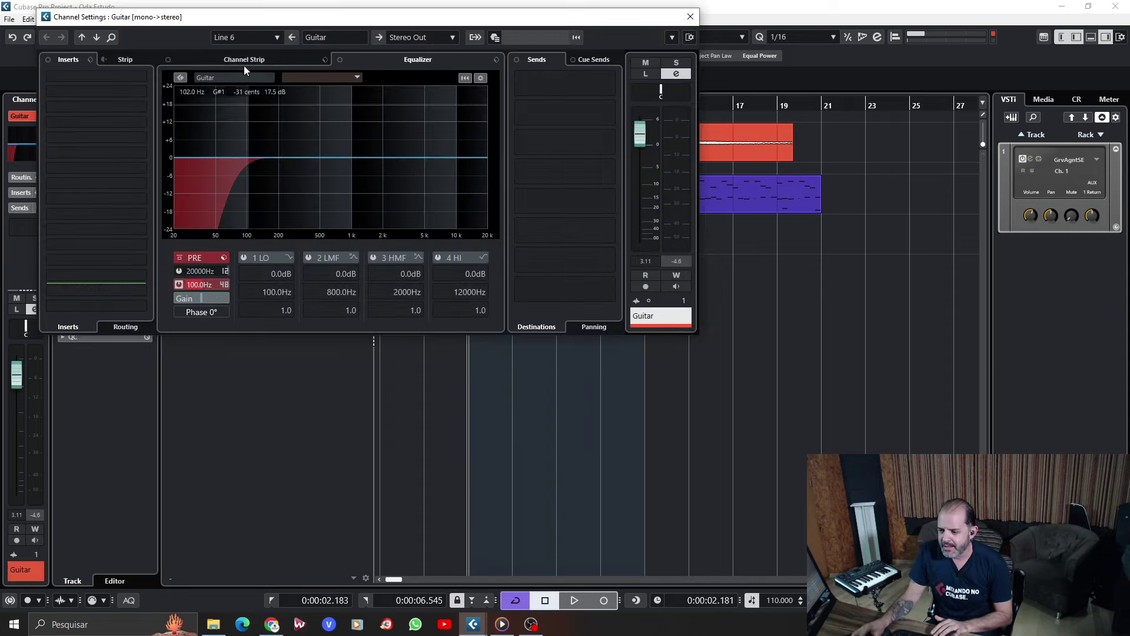
drag(310, 60, 327, 80)
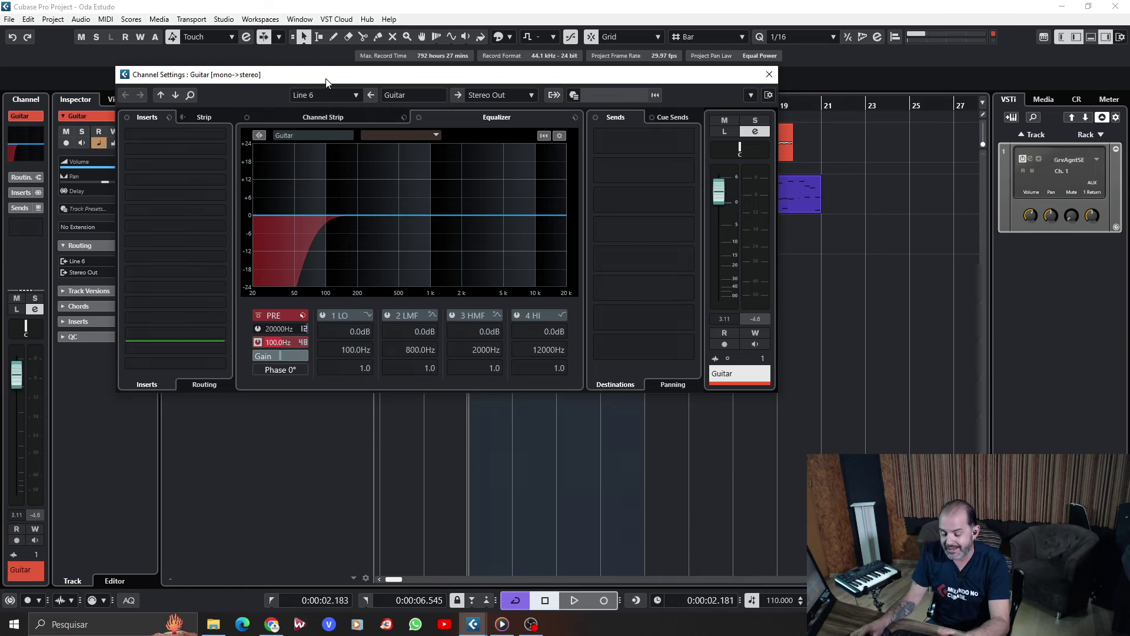
drag(326, 81, 360, 76)
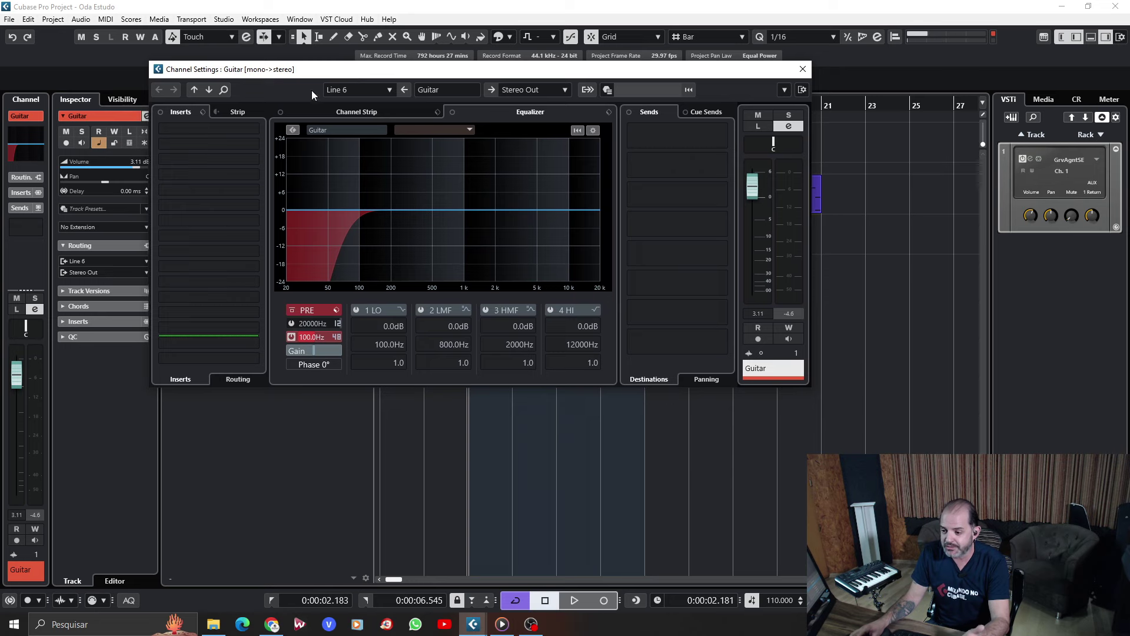
- Insert FX Modulator in the Guitar channel's first insert slot and close the channel settings, keeping the plug-in open
click(256, 130)
text(fx m)
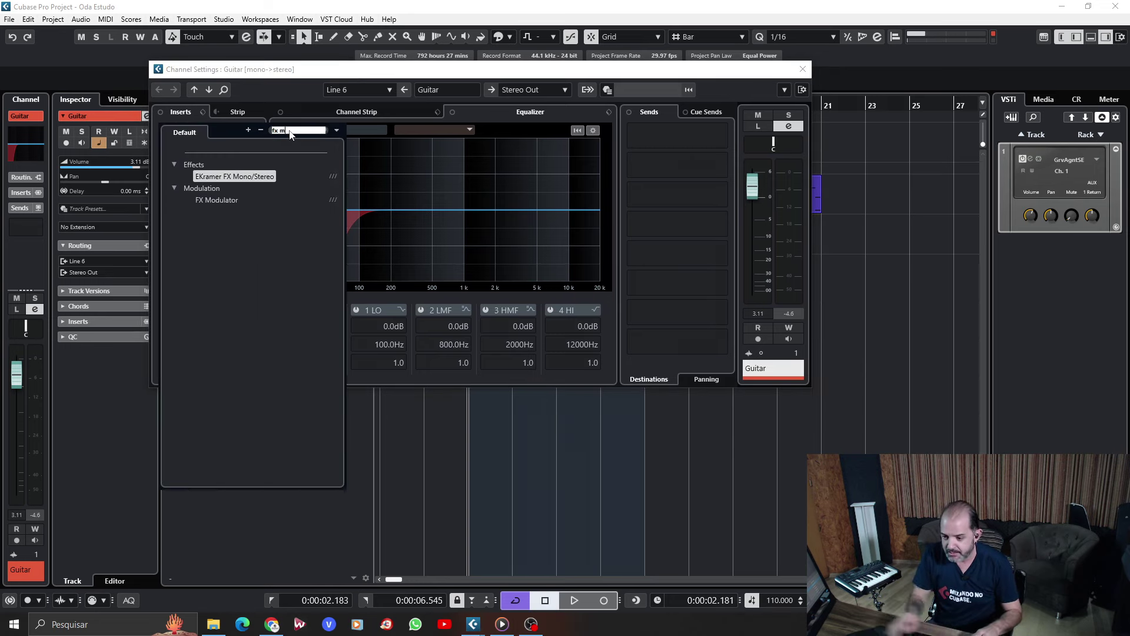
click(233, 201)
drag(606, 75, 344, 64)
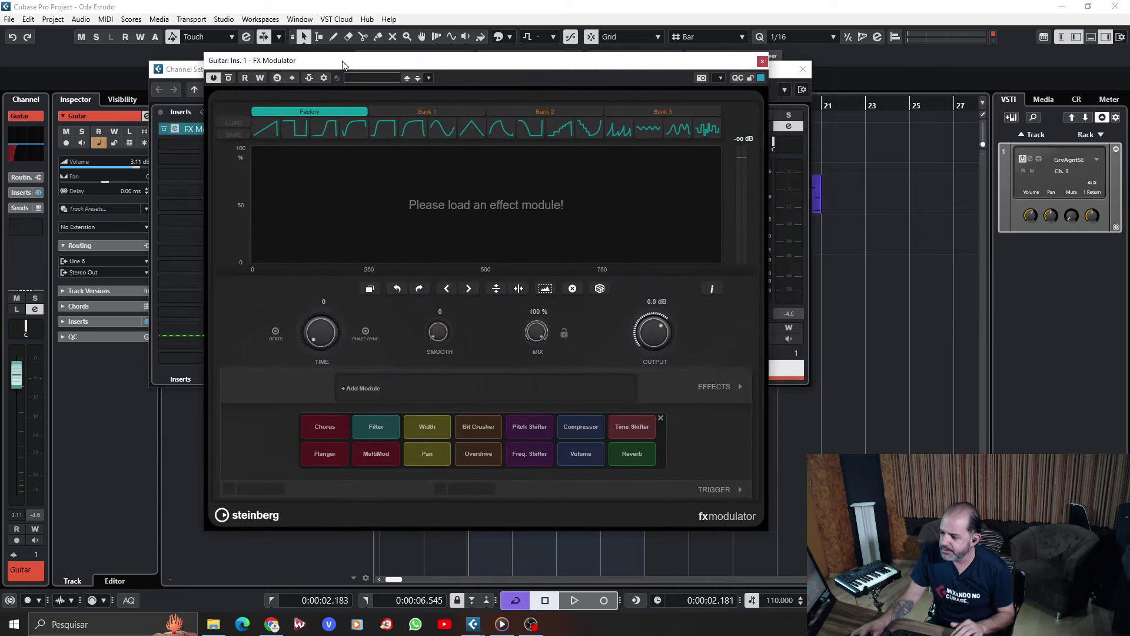
click(802, 68)
drag(726, 64, 658, 61)
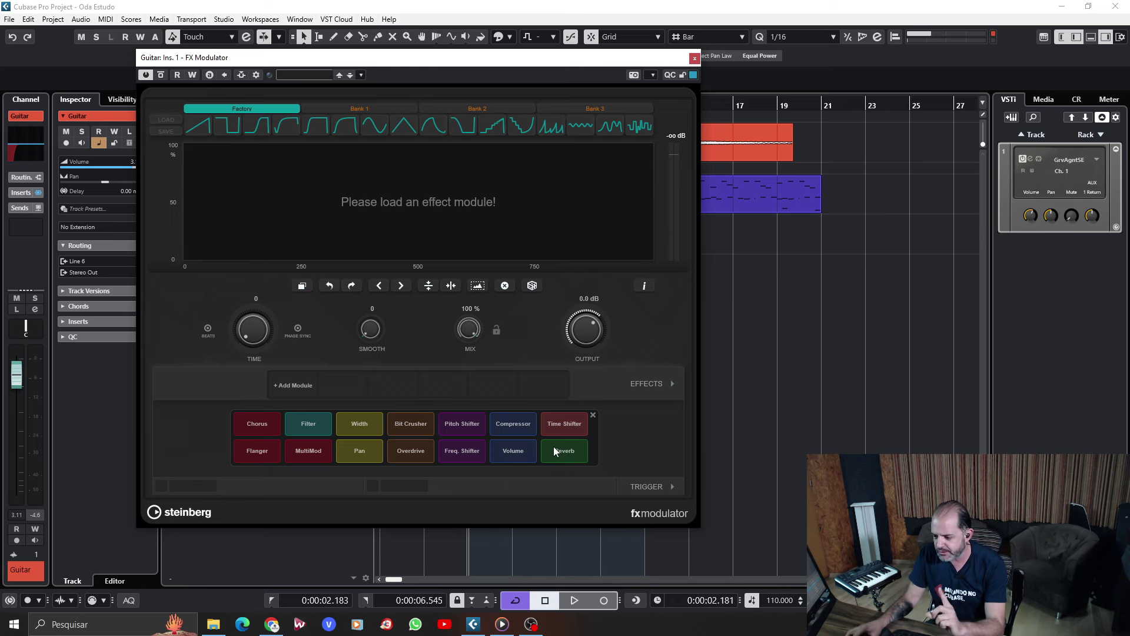
- Add a Volume module in FX Modulator and reposition the plug-in window over the project
click(510, 453)
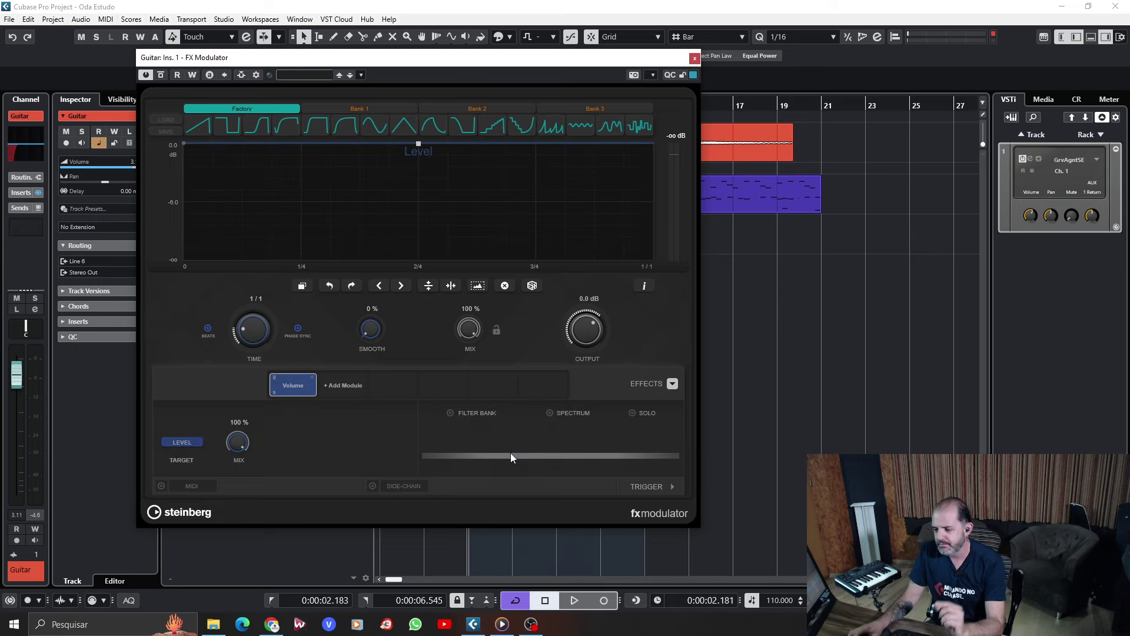
drag(465, 65, 713, 65)
drag(486, 62, 382, 160)
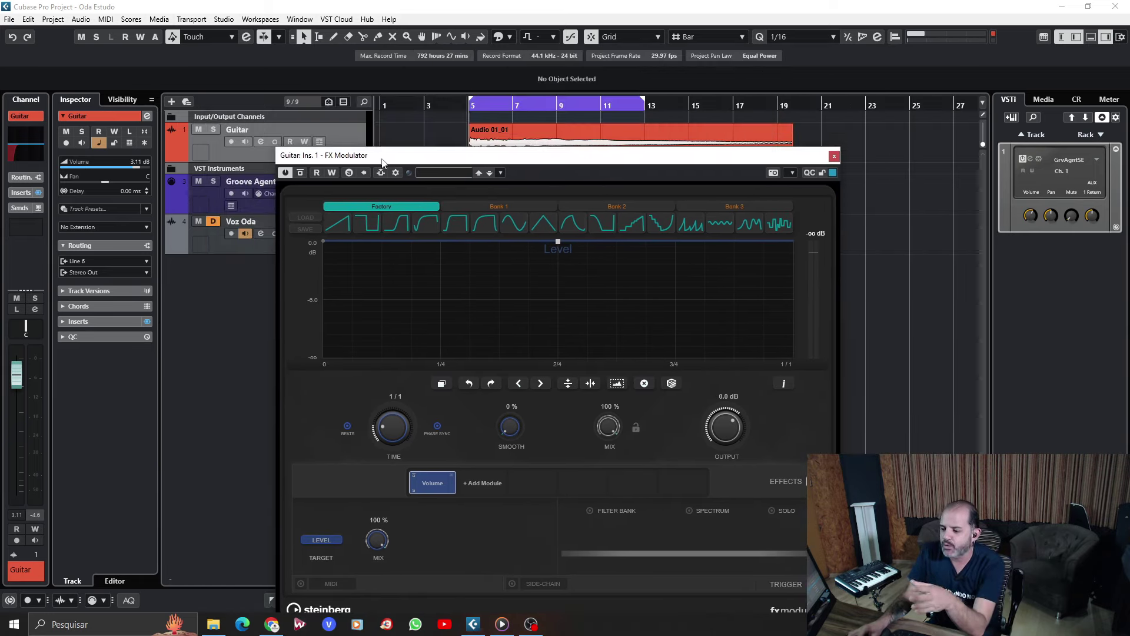
drag(493, 158, 391, 94)
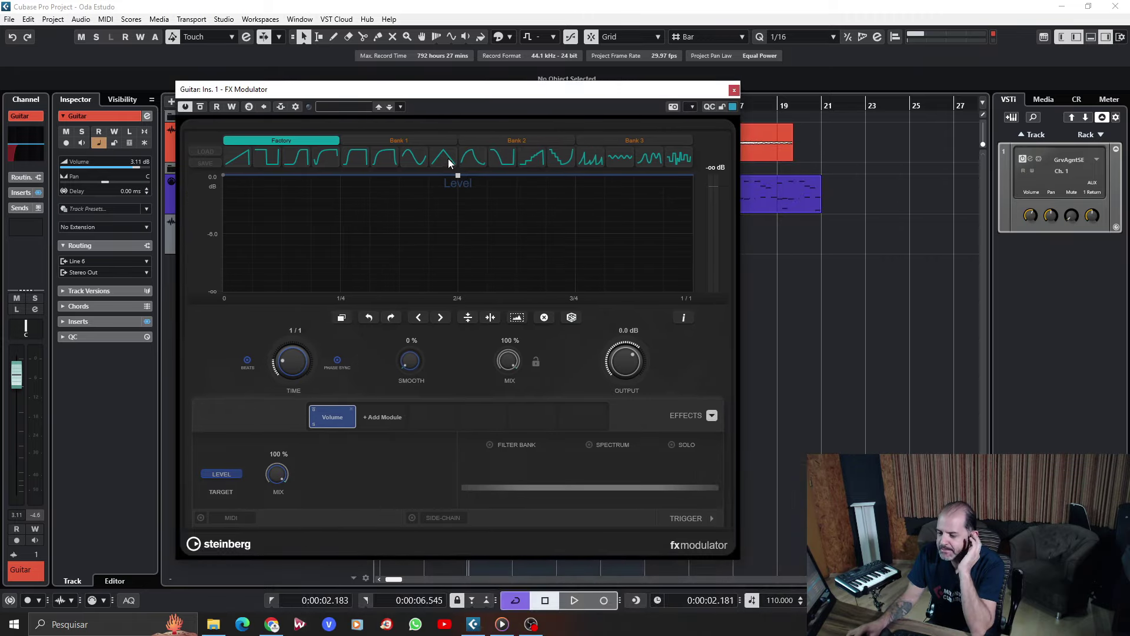
drag(419, 94, 419, 84)
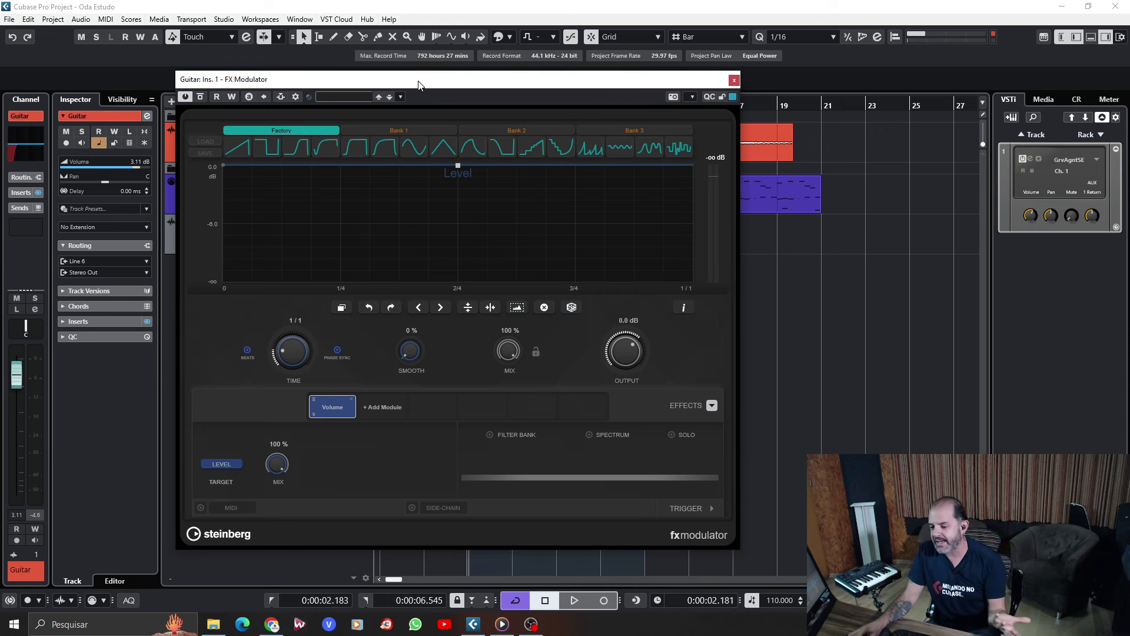
- Start playback and audition the first seven factory shapes on the Volume module, from the rising ramp to the sine wave
click(237, 151)
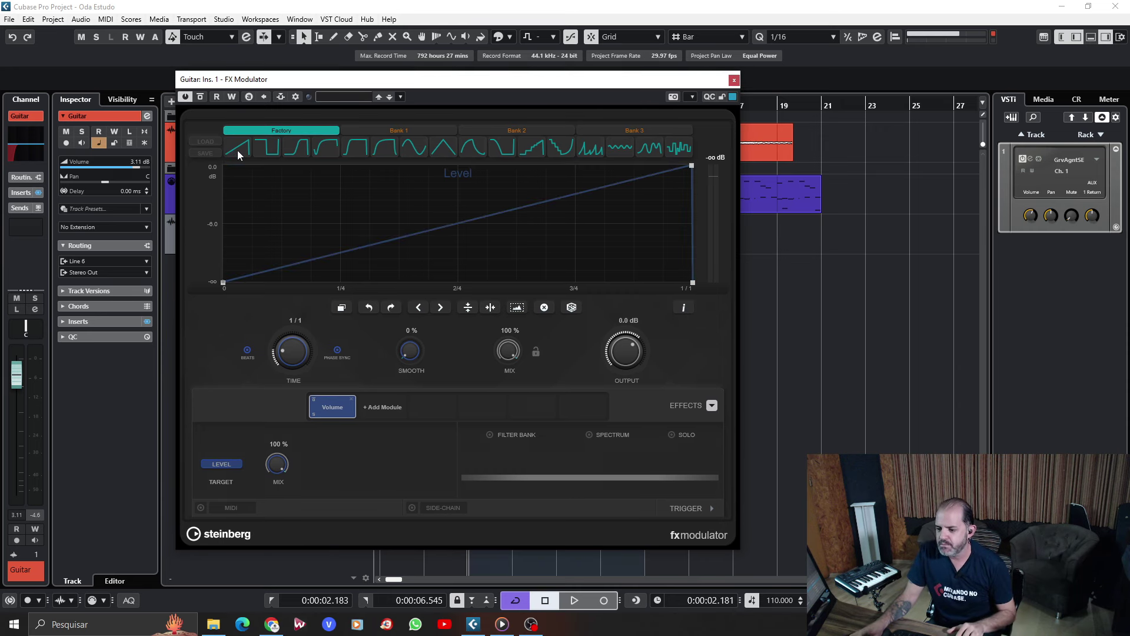
key(space)
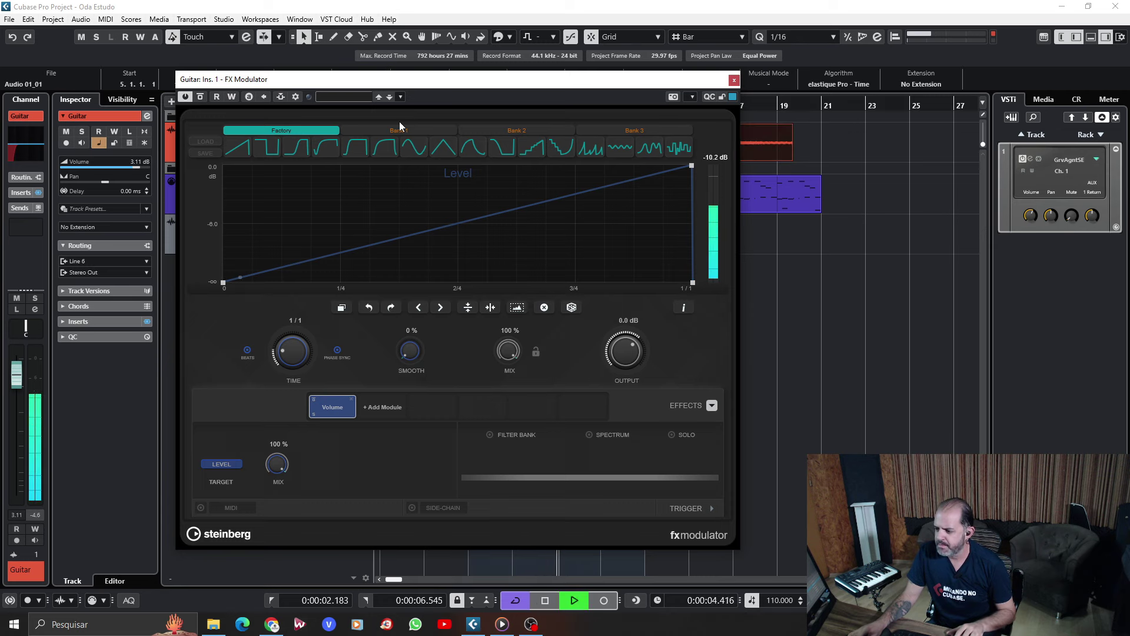
click(276, 152)
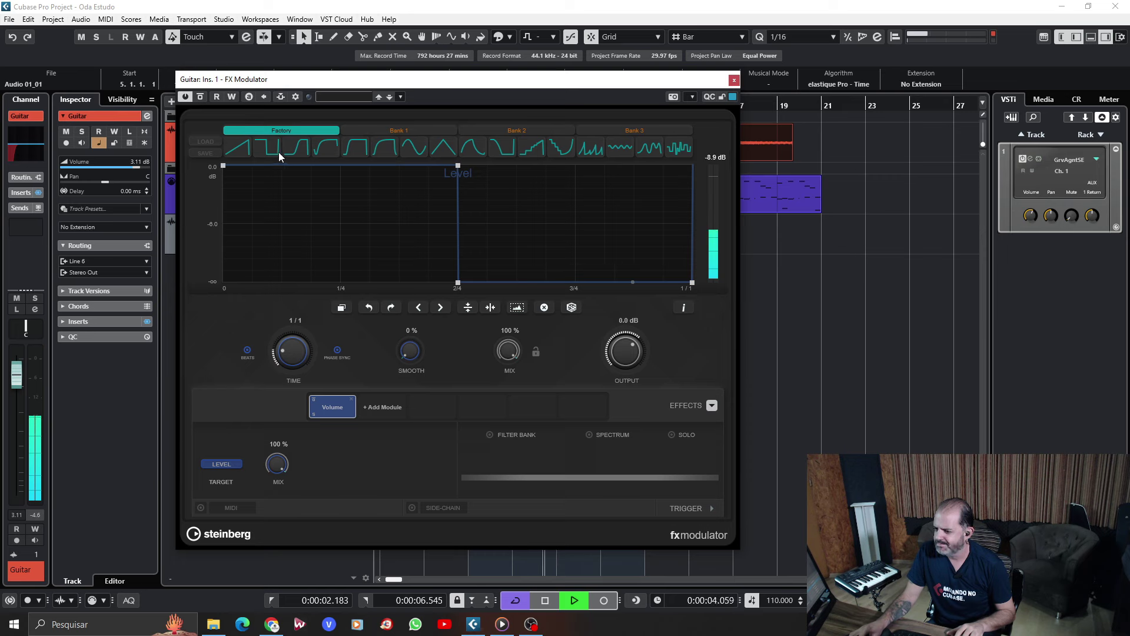
click(302, 154)
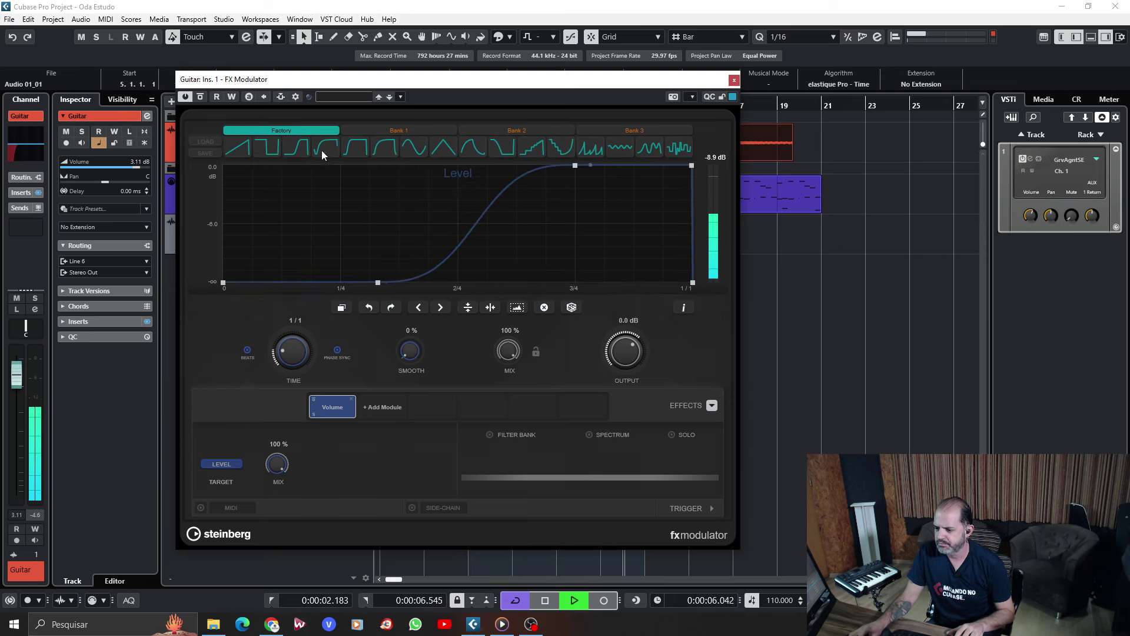
click(327, 149)
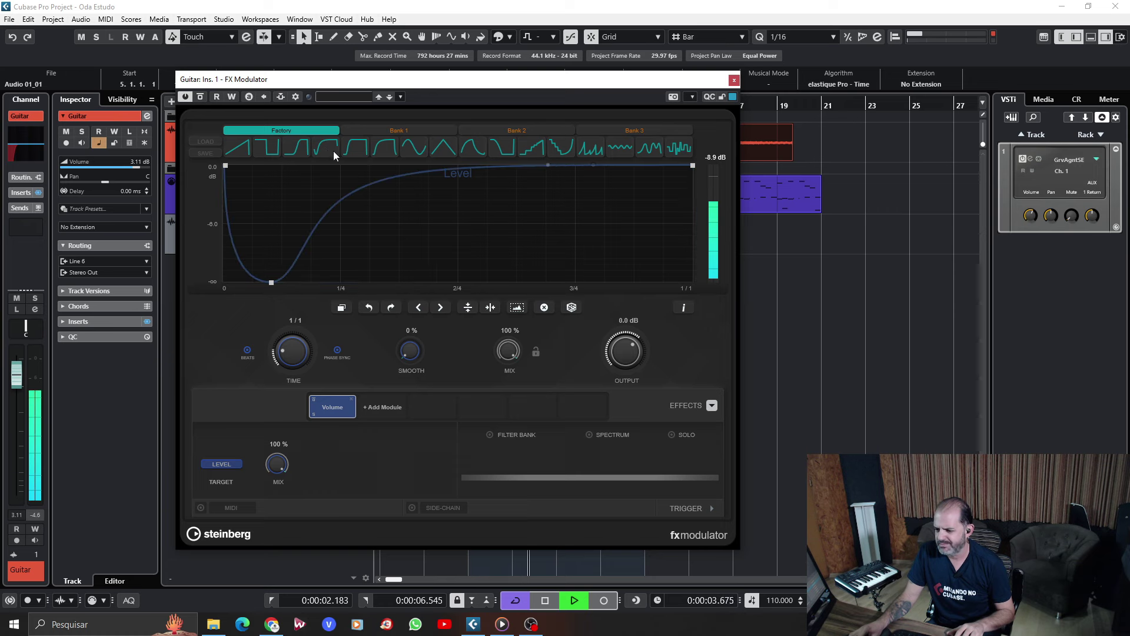
click(355, 152)
click(385, 149)
click(412, 150)
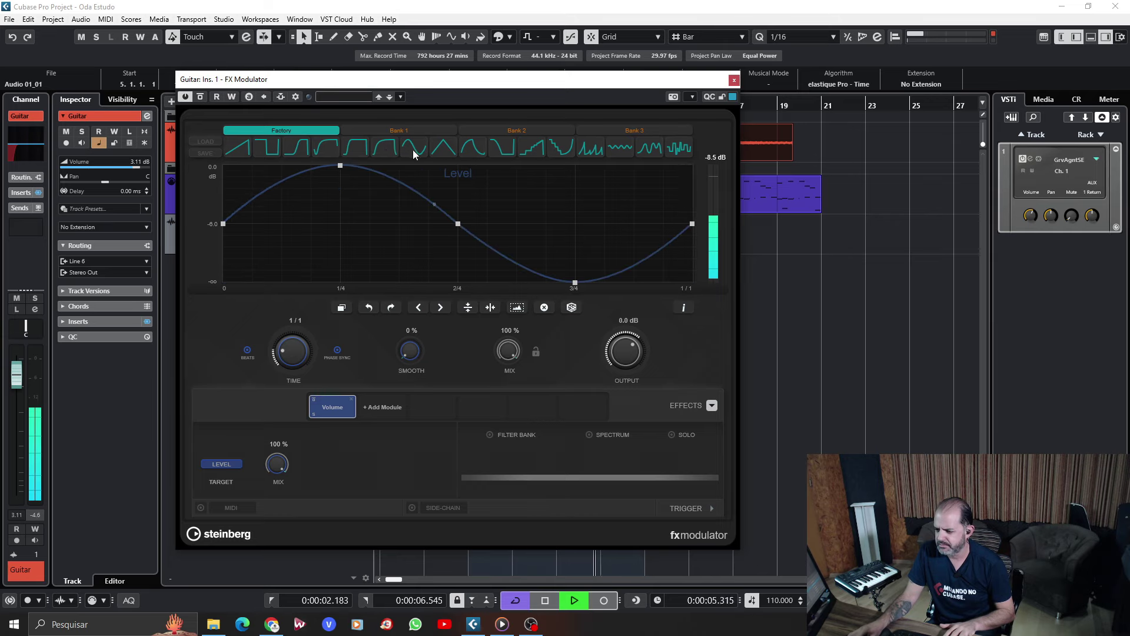
- Audition the triangle, rise-and-fall, falling-curve, ascending-step and descending-step shapes on the Volume module during playback
click(449, 151)
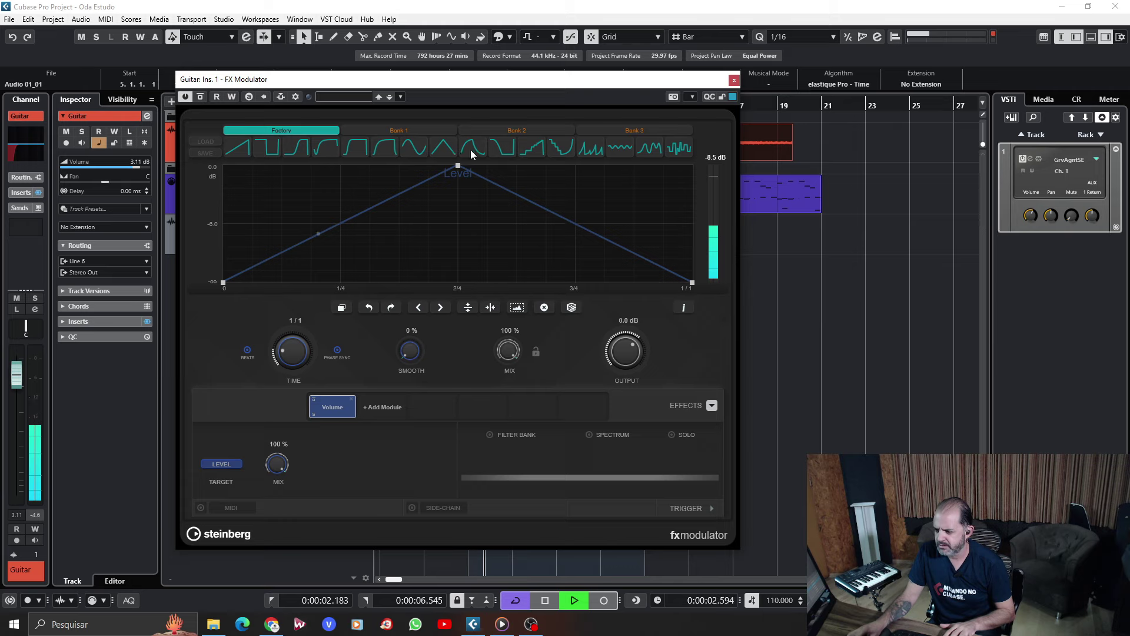
click(471, 150)
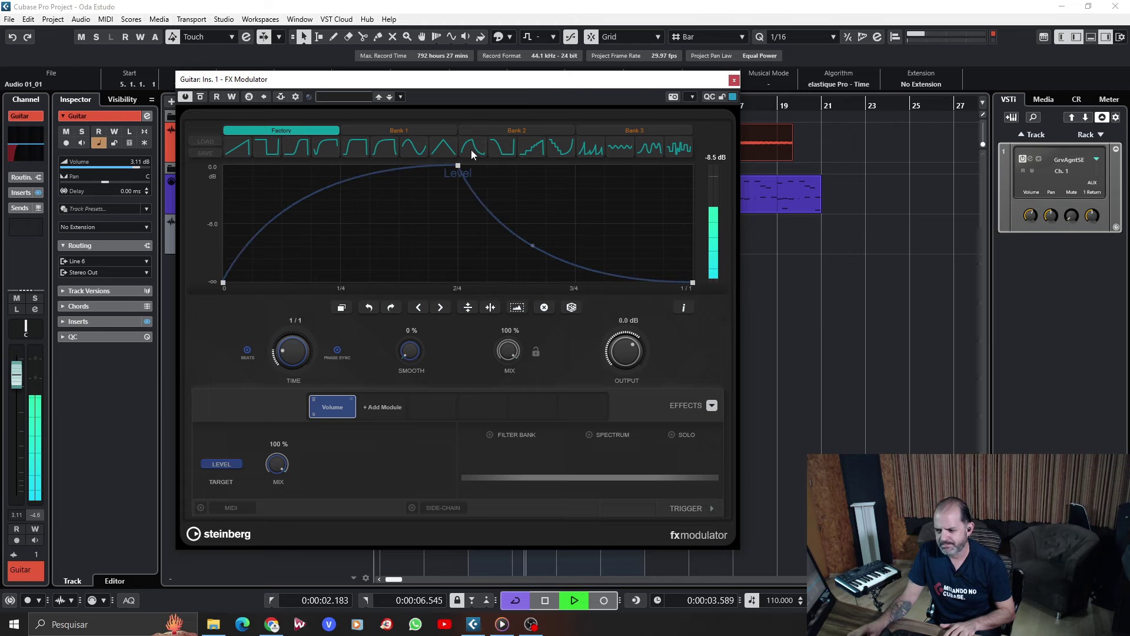
click(503, 150)
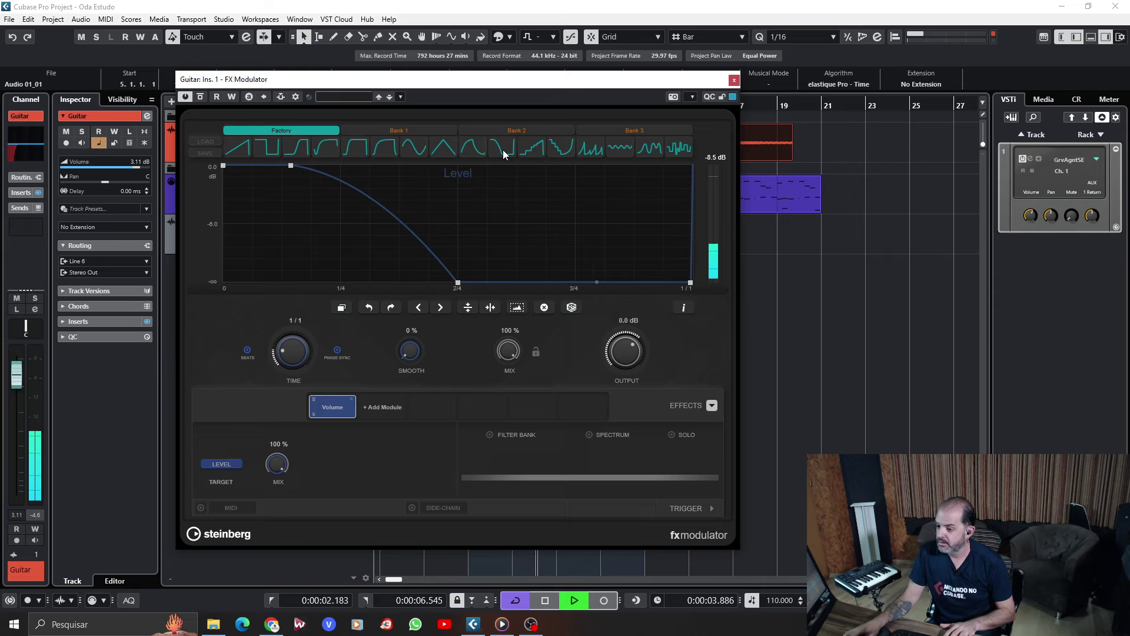
click(536, 154)
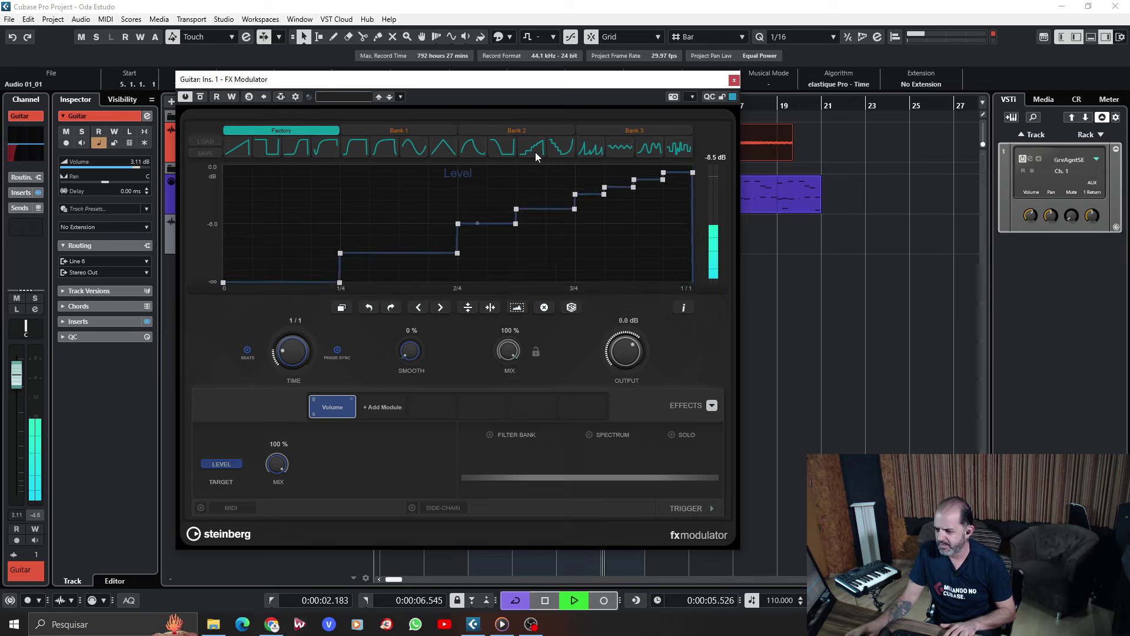
click(554, 150)
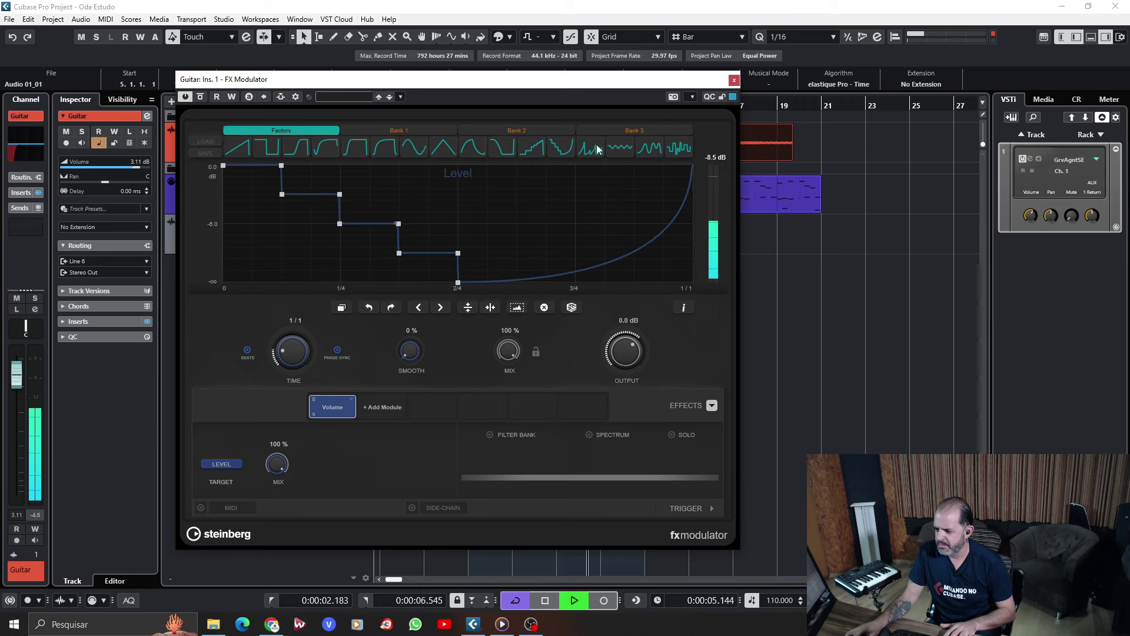
- Apply the factory shape that falls from full level to silence at 2/4, then stop playback and reposition the plug-in window
click(510, 152)
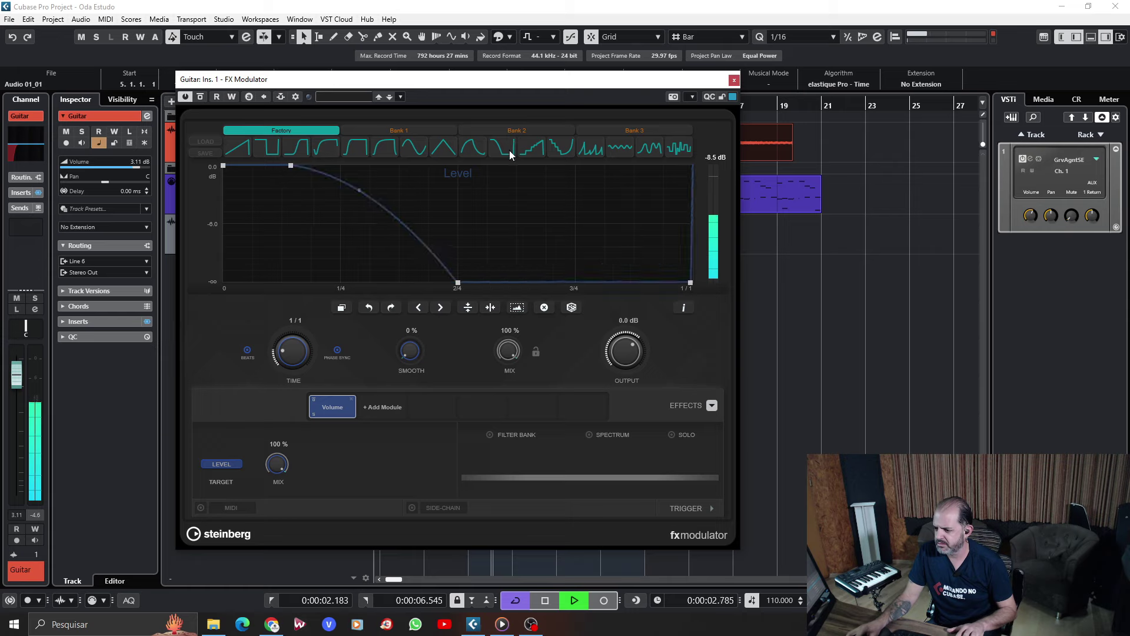
key(space)
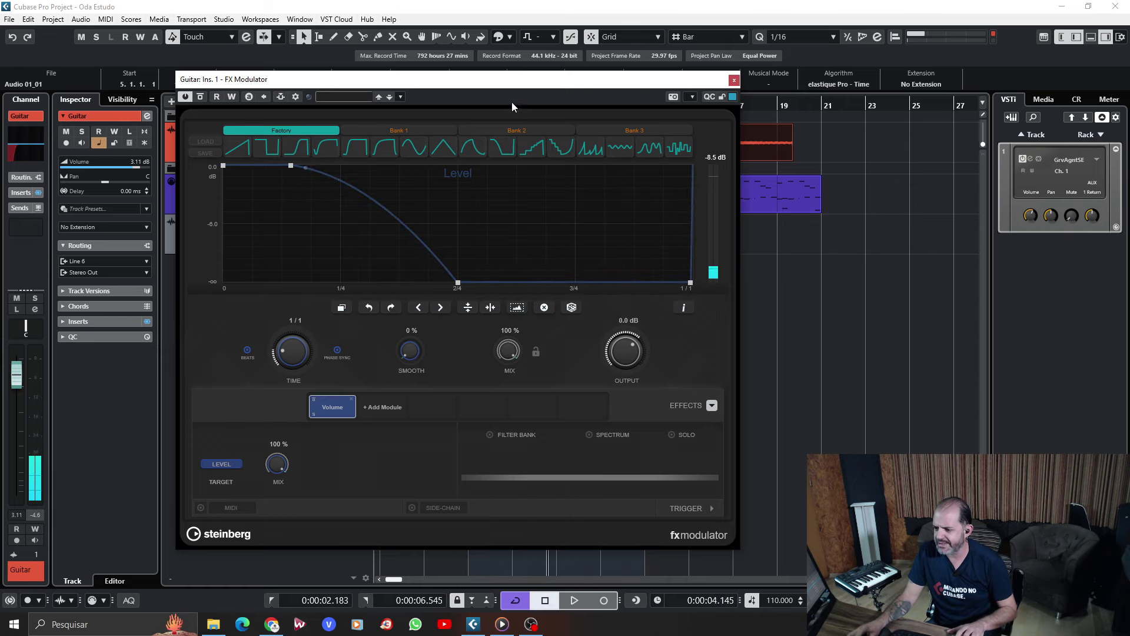
drag(511, 90, 573, 73)
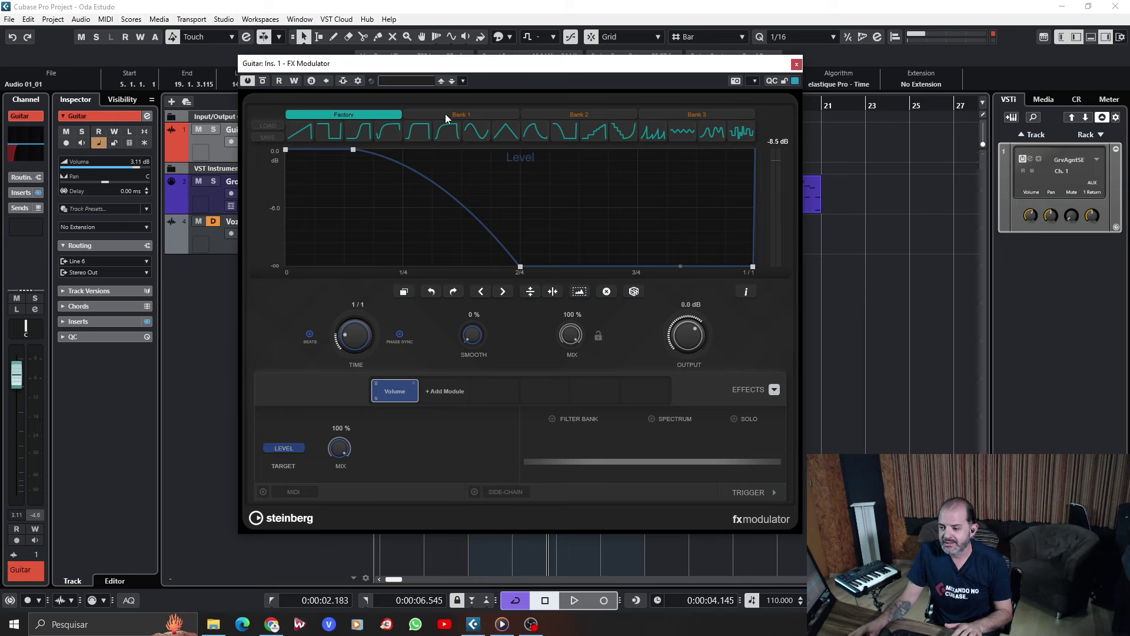
drag(434, 69, 393, 57)
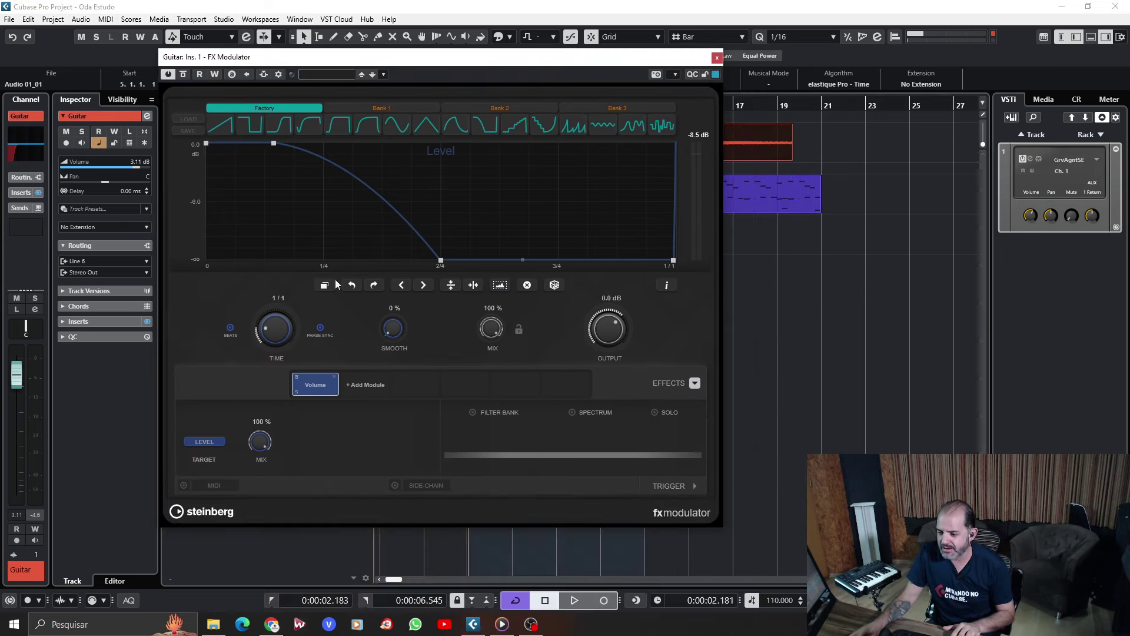
- Shorten the modulation time through 1/2, 1/4 and 1/8 to 1/16 while playing the loop
scroll(276, 340, down, 1)
key(space)
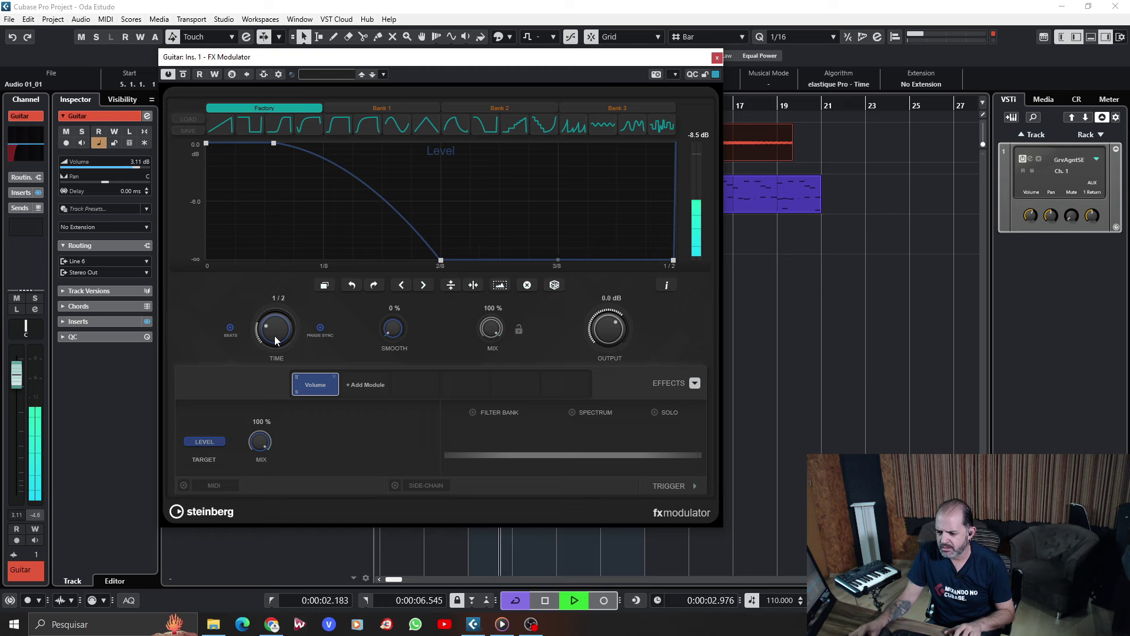
scroll(277, 339, down, 1)
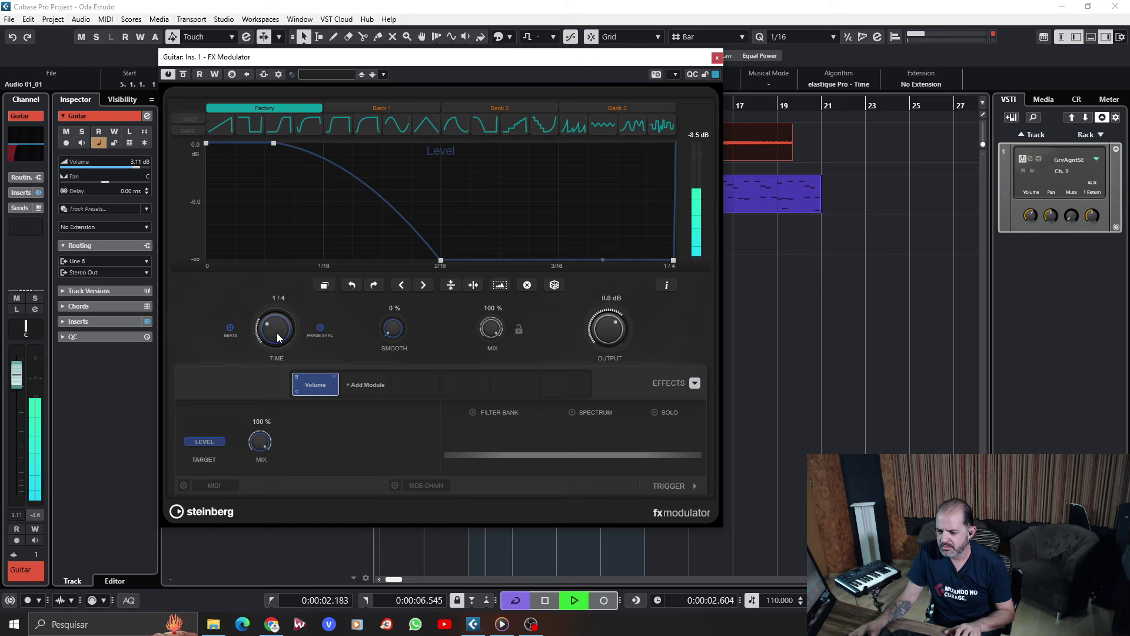
scroll(278, 336, down, 1)
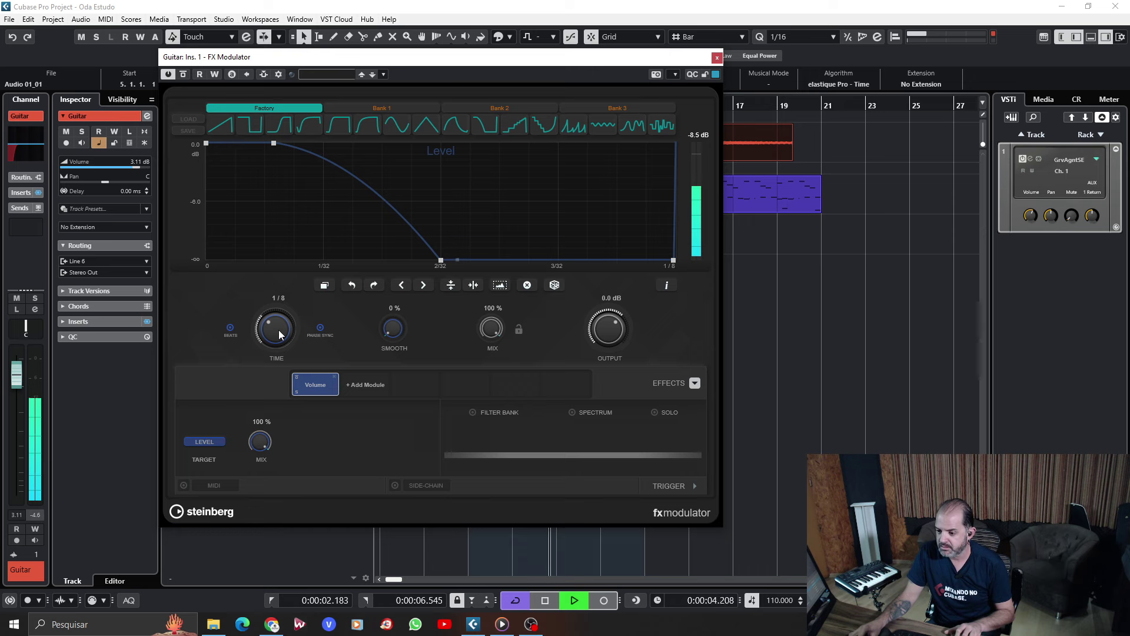
scroll(281, 330, down, 1)
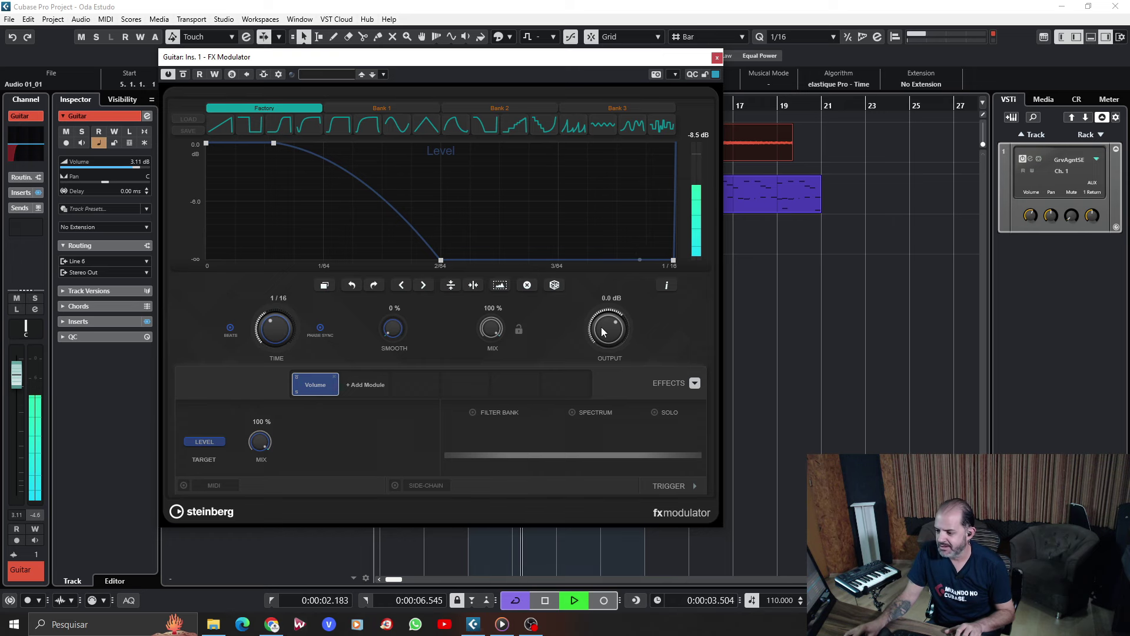
- Raise the FX Modulator output to 1.3 dB and the Guitar track volume to 4.42 dB, then stop playback
drag(602, 328, 604, 326)
drag(18, 379, 19, 373)
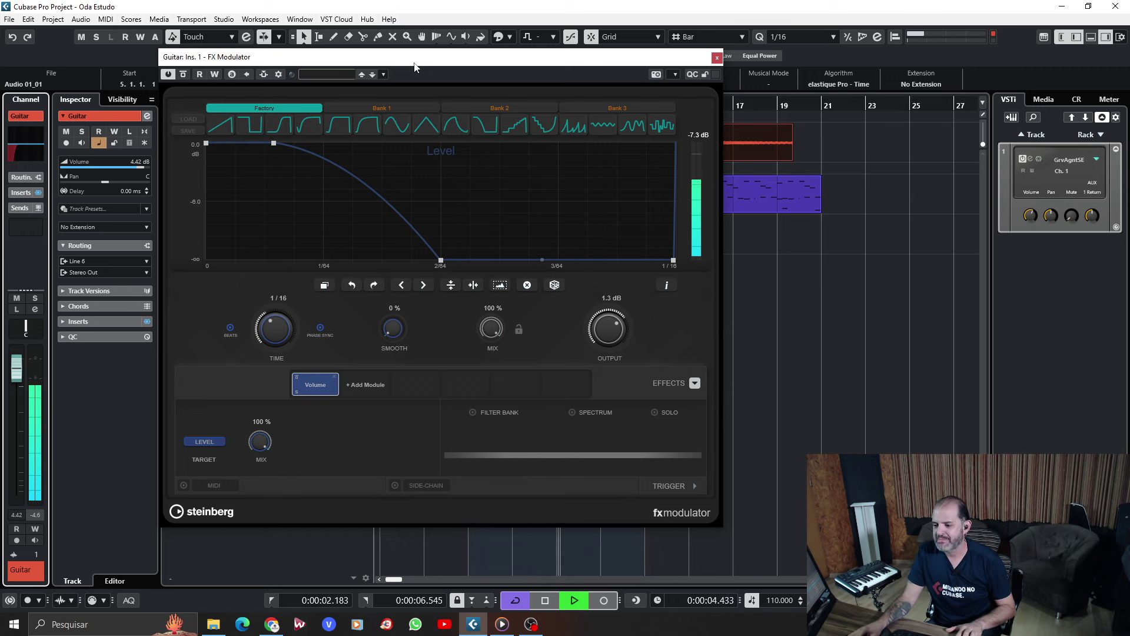
key(space)
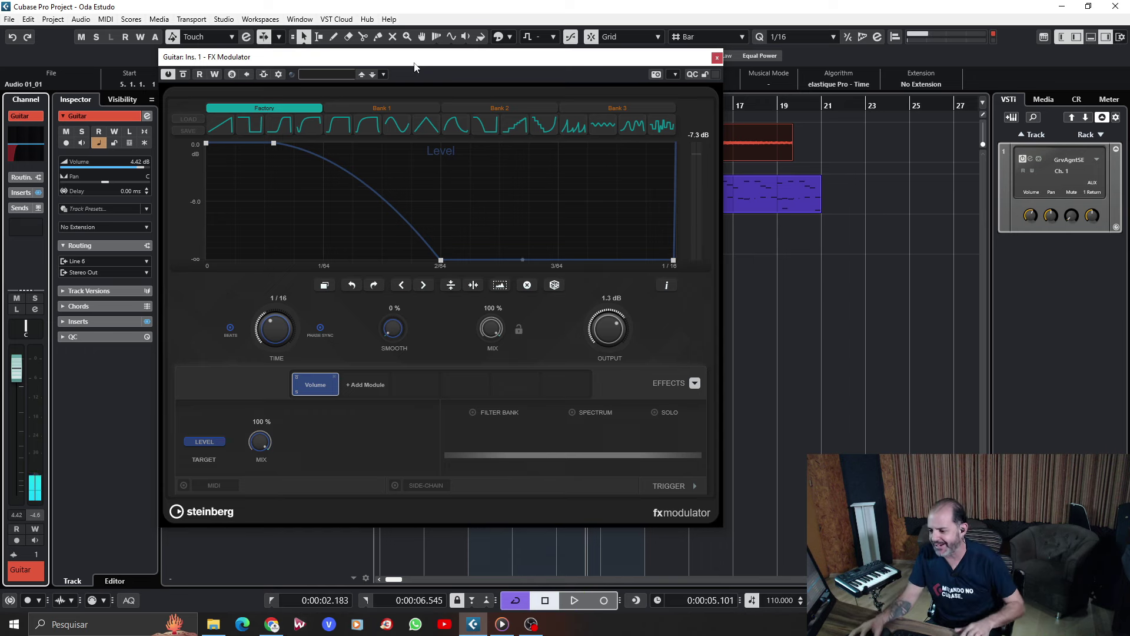
- Play the loop once more with the modulated guitar, stop it and close the FX Modulator window
key(space)
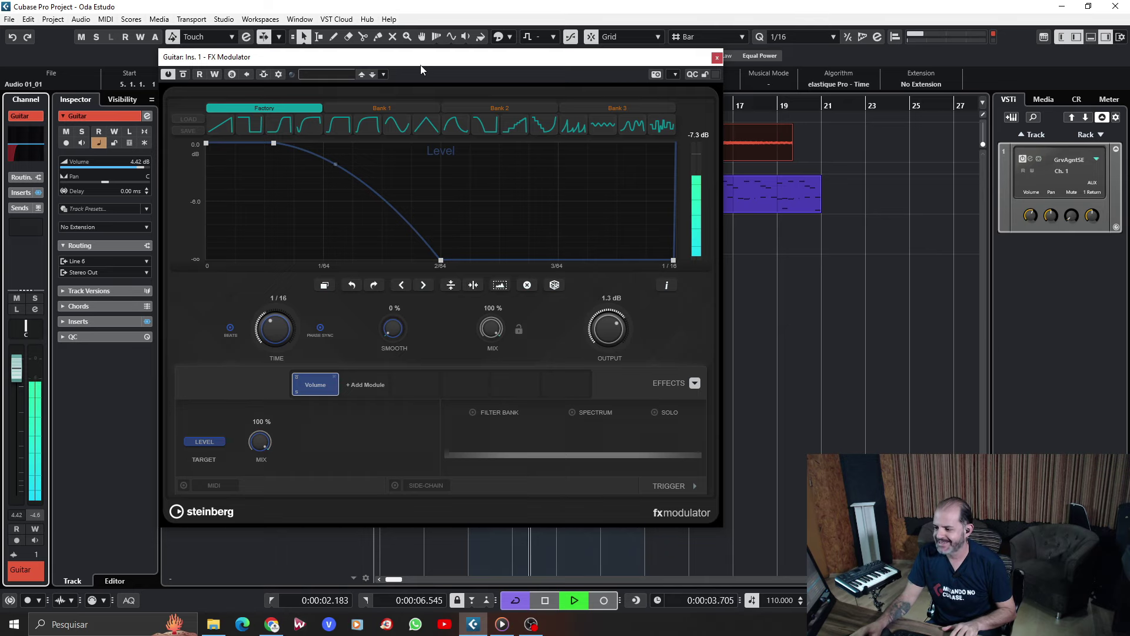
key(space)
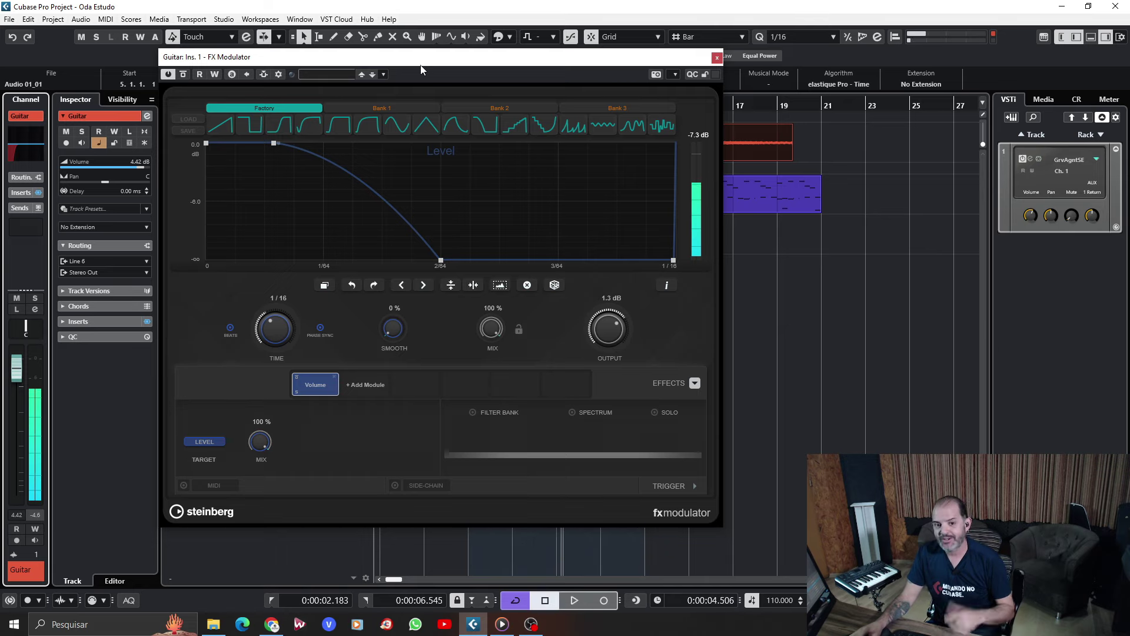
click(717, 57)
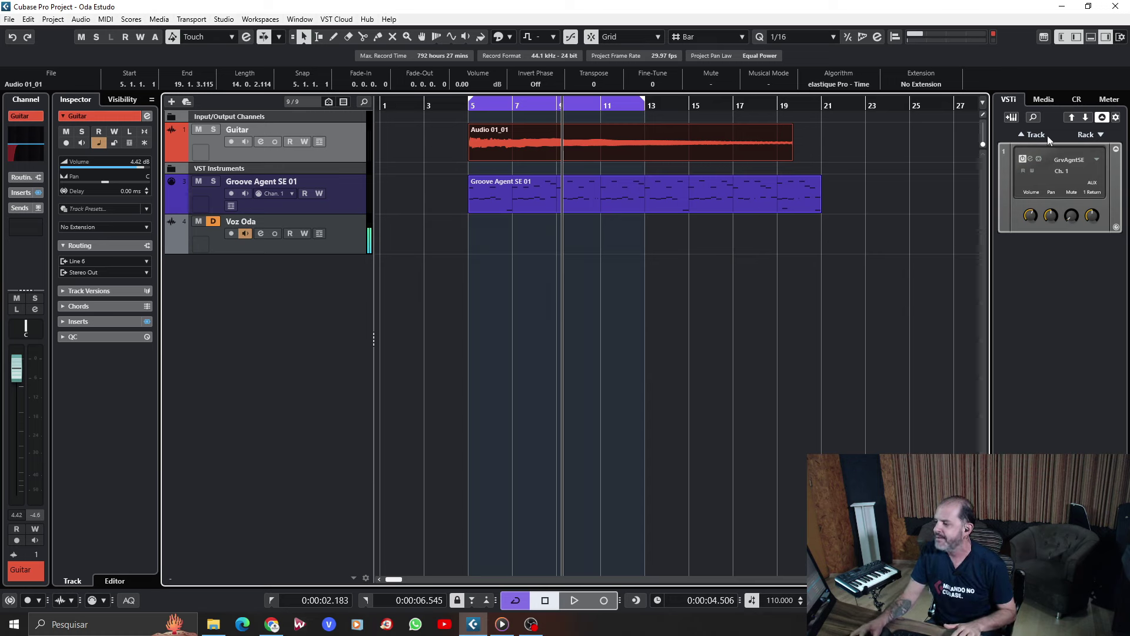
- Add HALion Sonic from the Synth category as a rack instrument together with its MIDI track
click(1020, 136)
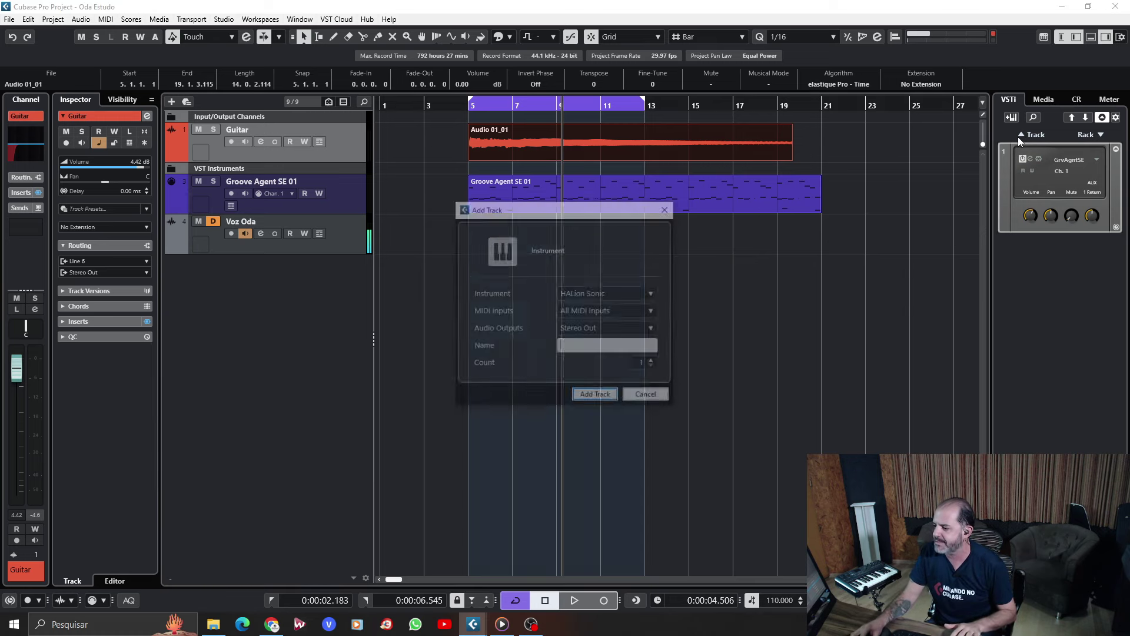
click(673, 212)
click(1102, 135)
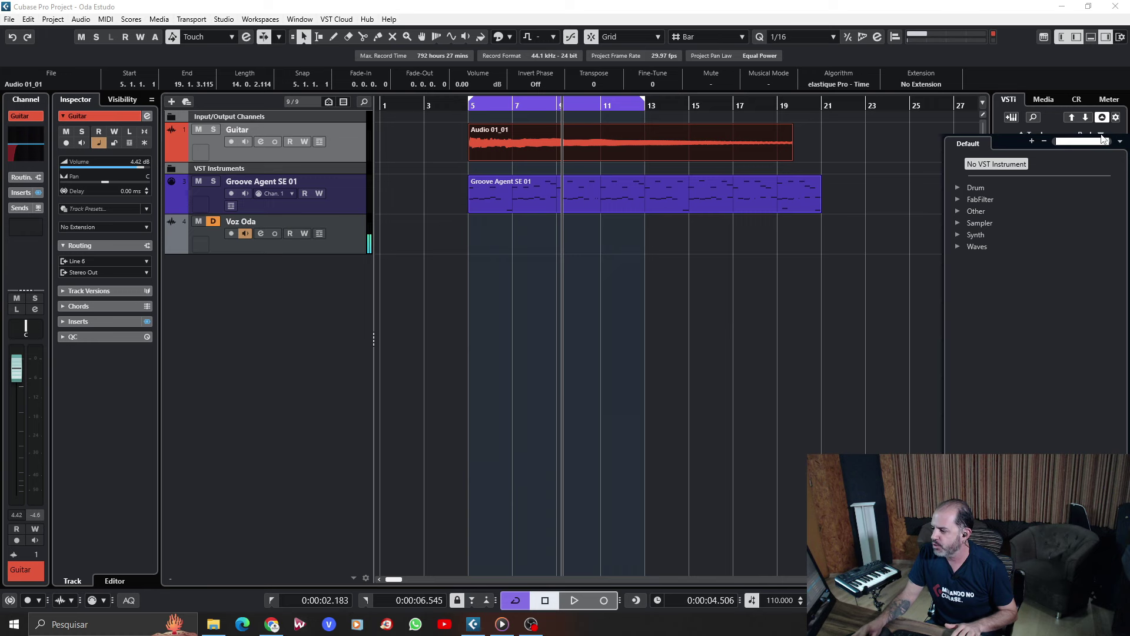
click(958, 235)
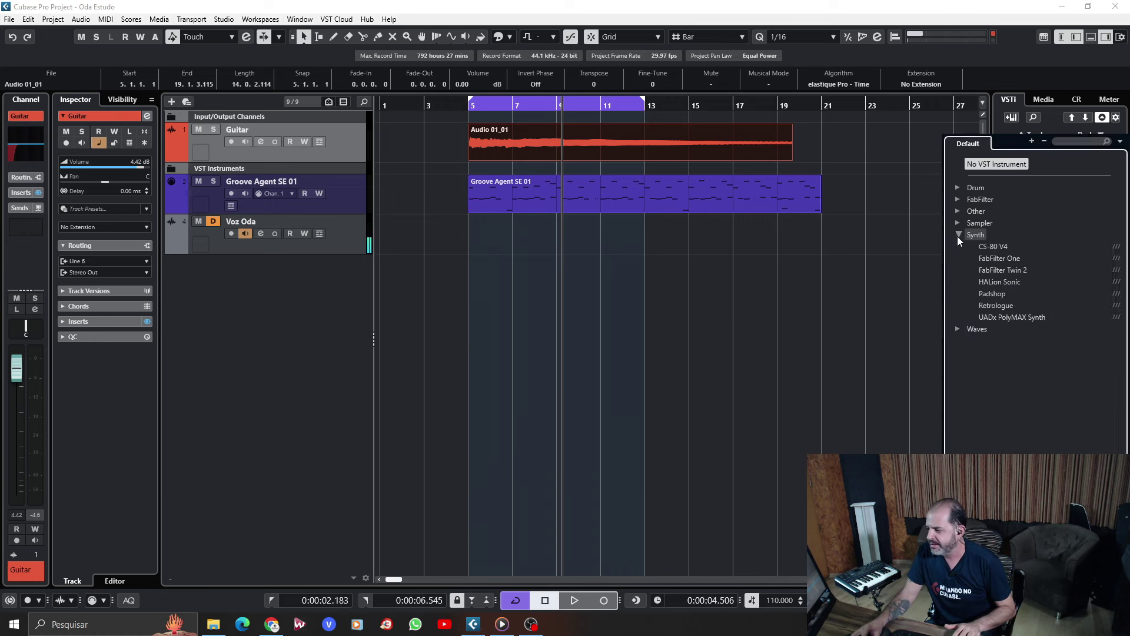
click(1015, 282)
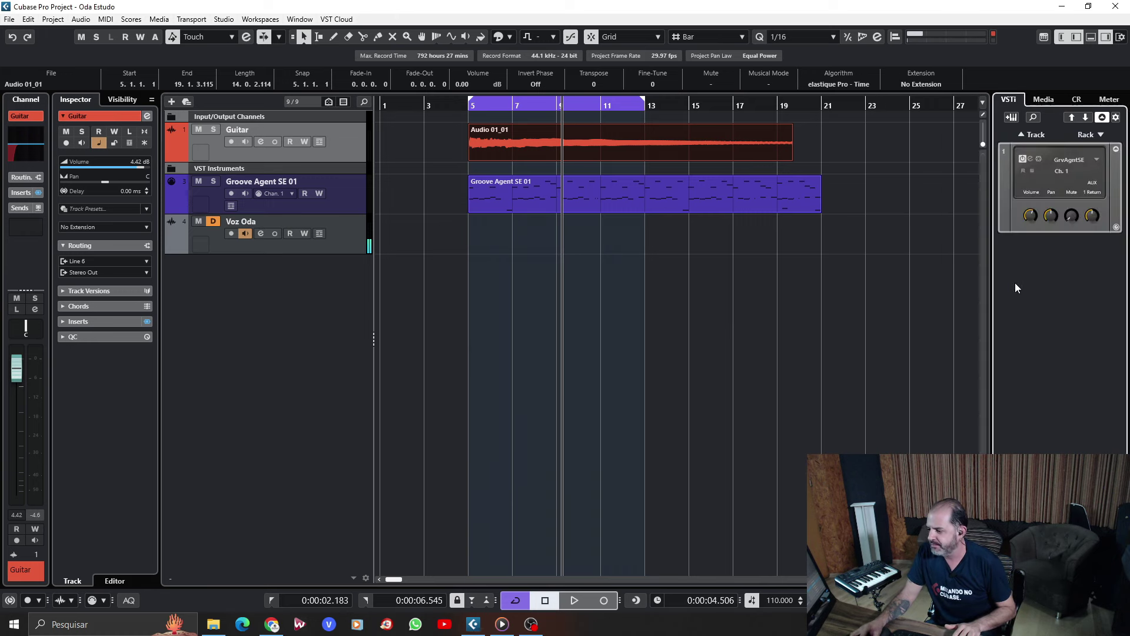
click(540, 331)
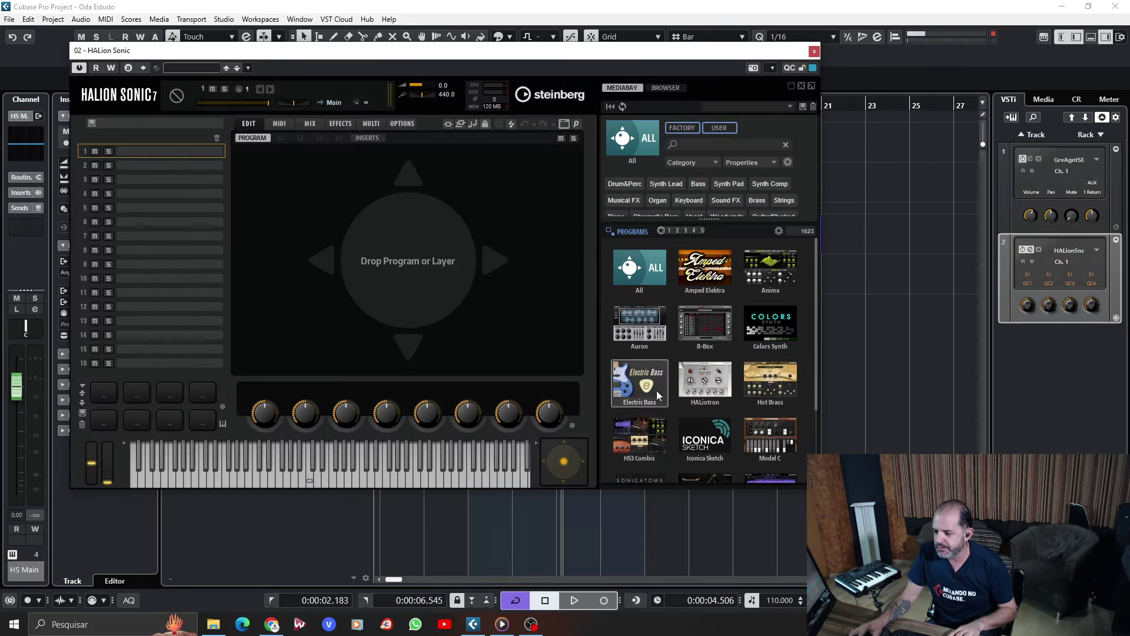
- Load the Electric Bass program Apocalypse in HALion Sonic and reposition the instrument window to show its whole keyboard
click(628, 376)
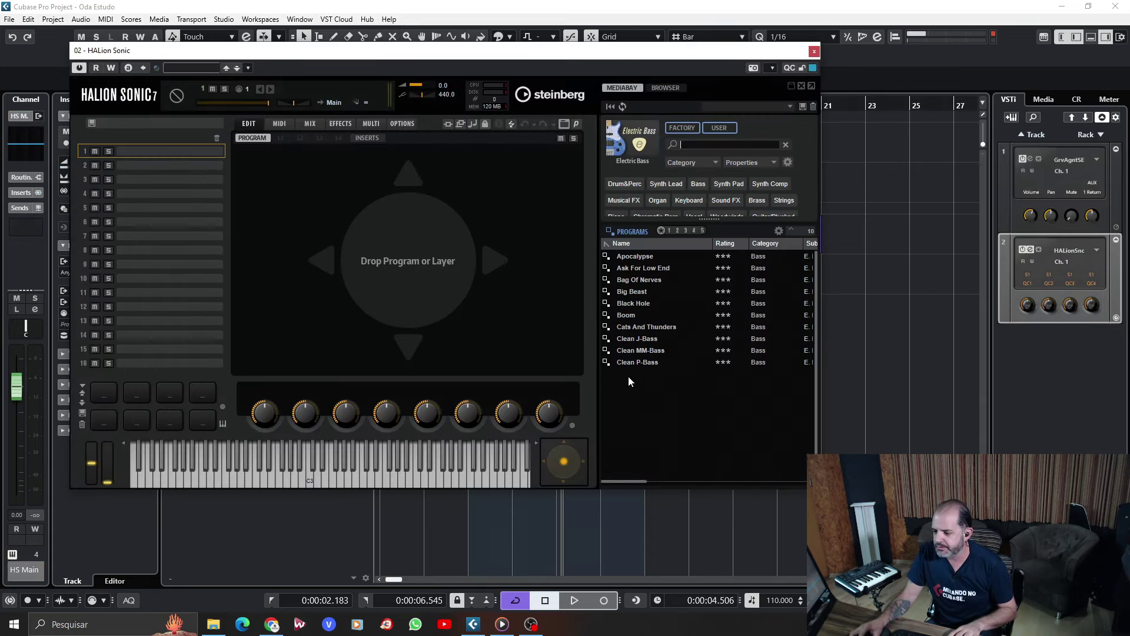
double_click(638, 260)
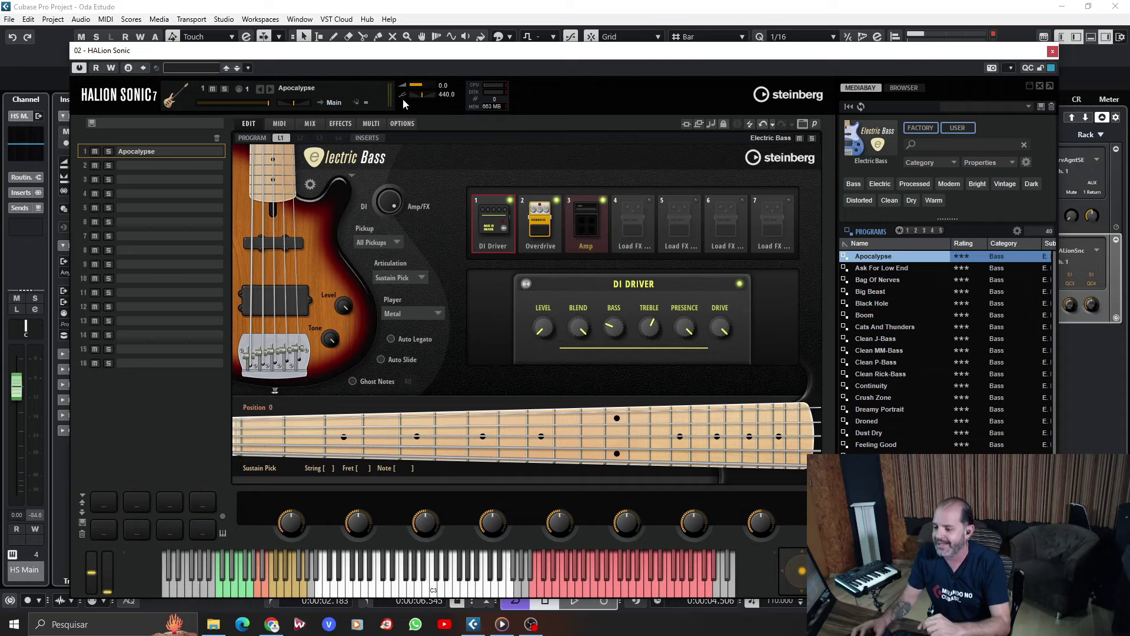
drag(480, 56, 467, 41)
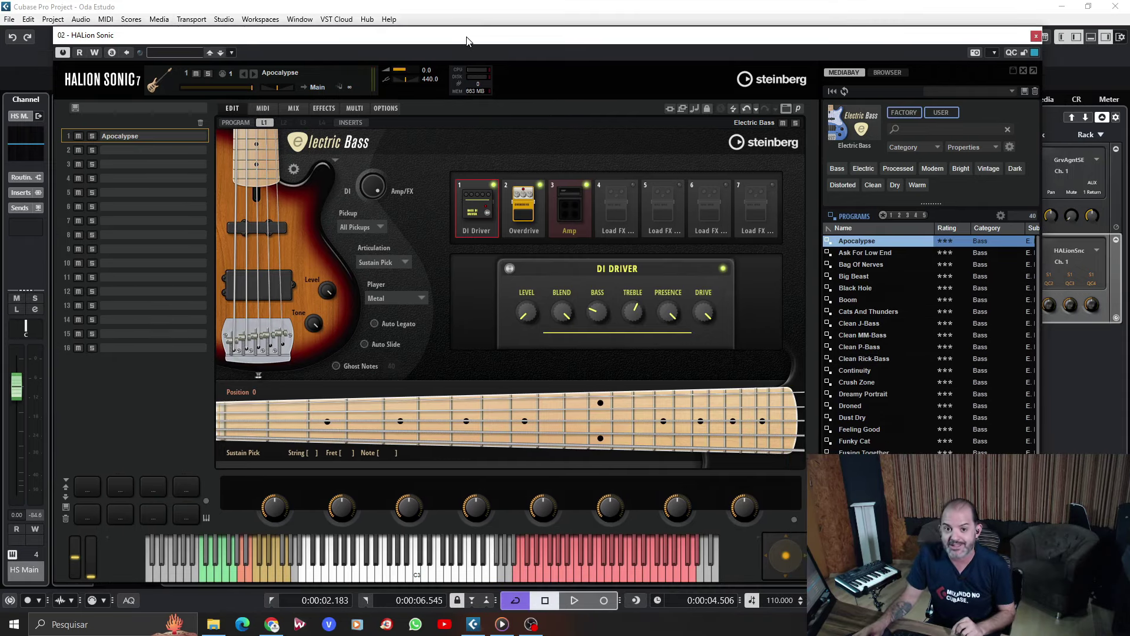
drag(467, 41, 467, 25)
drag(427, 556, 309, 563)
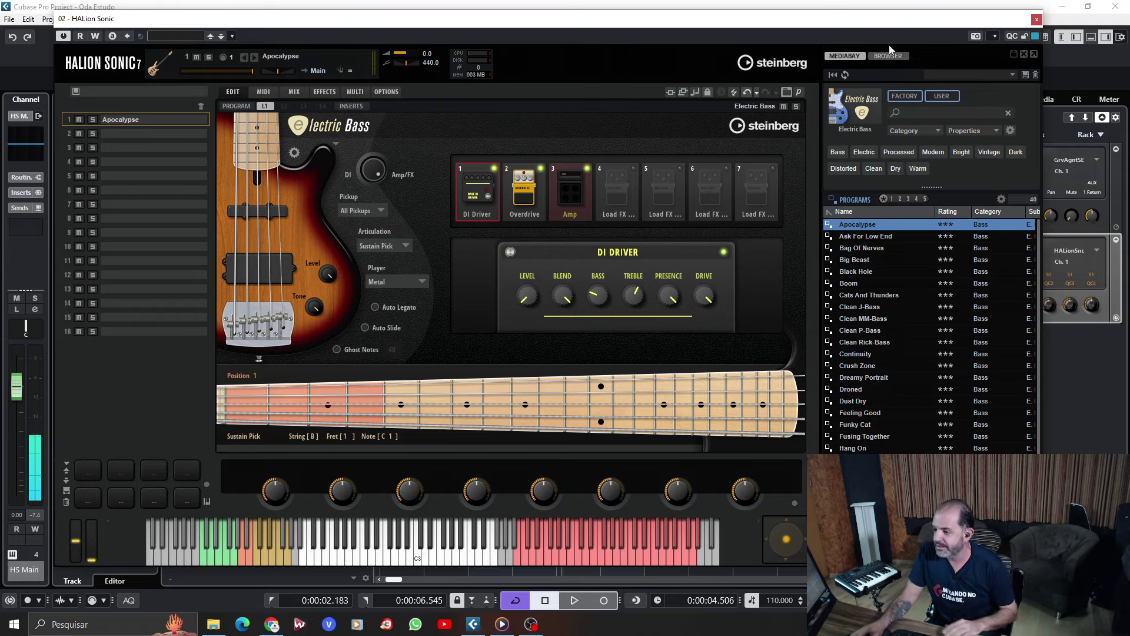
- Close the HALion Sonic window and move its MIDI track directly below the Guitar track
click(1036, 21)
drag(355, 184, 338, 297)
click(341, 168)
click(390, 177)
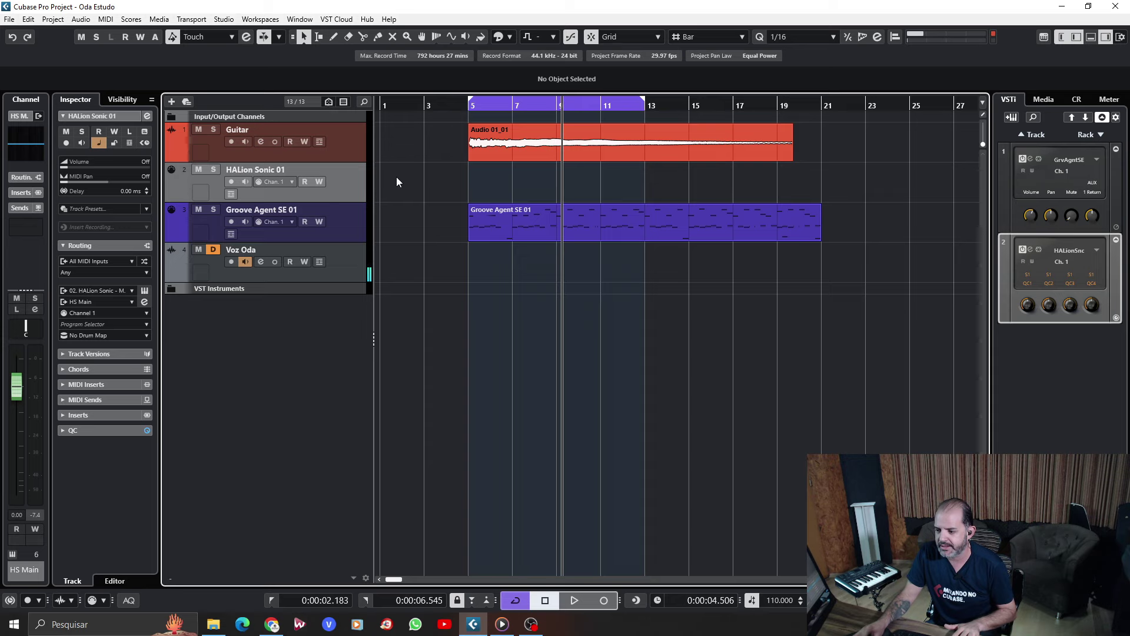
- Colour the HALion Sonic 01 track purple and place the project cursor at bar 5
click(510, 38)
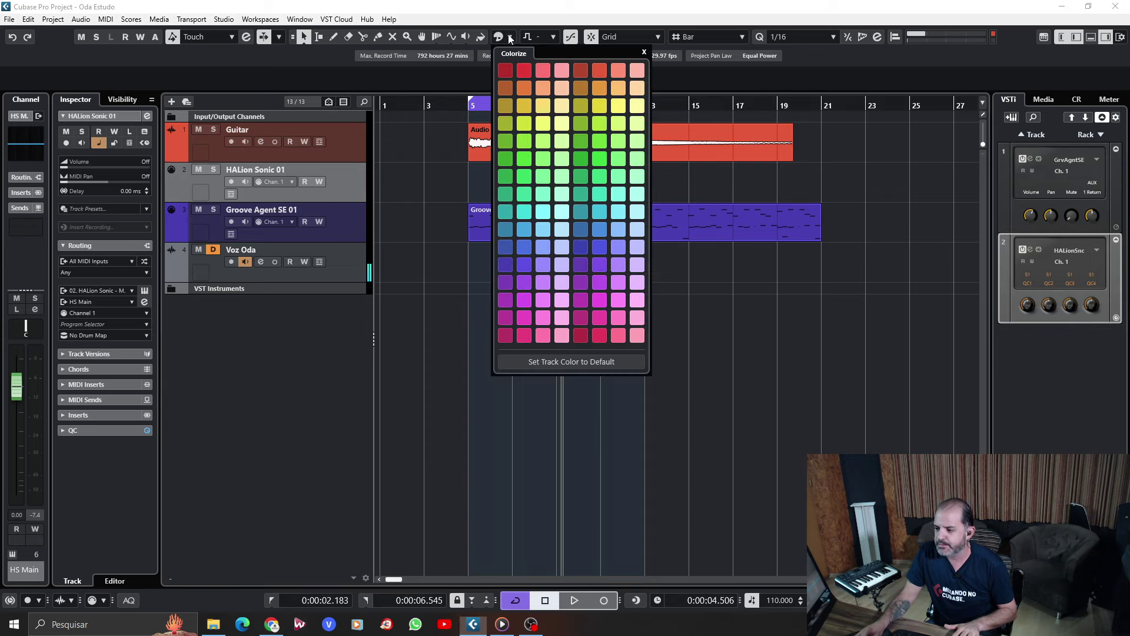
click(582, 282)
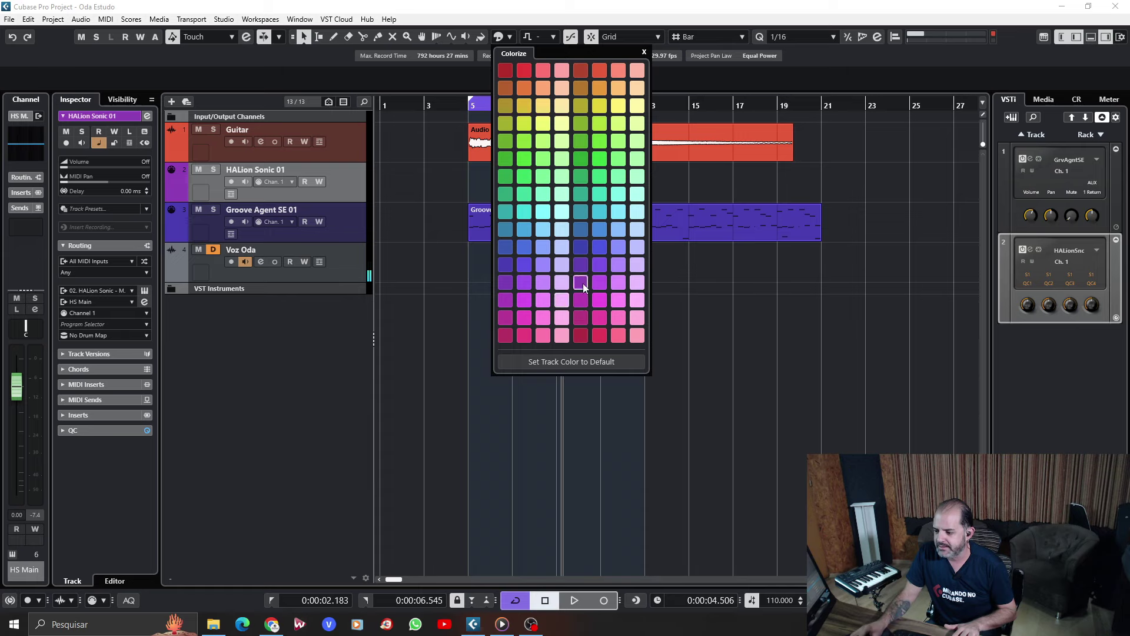
click(468, 109)
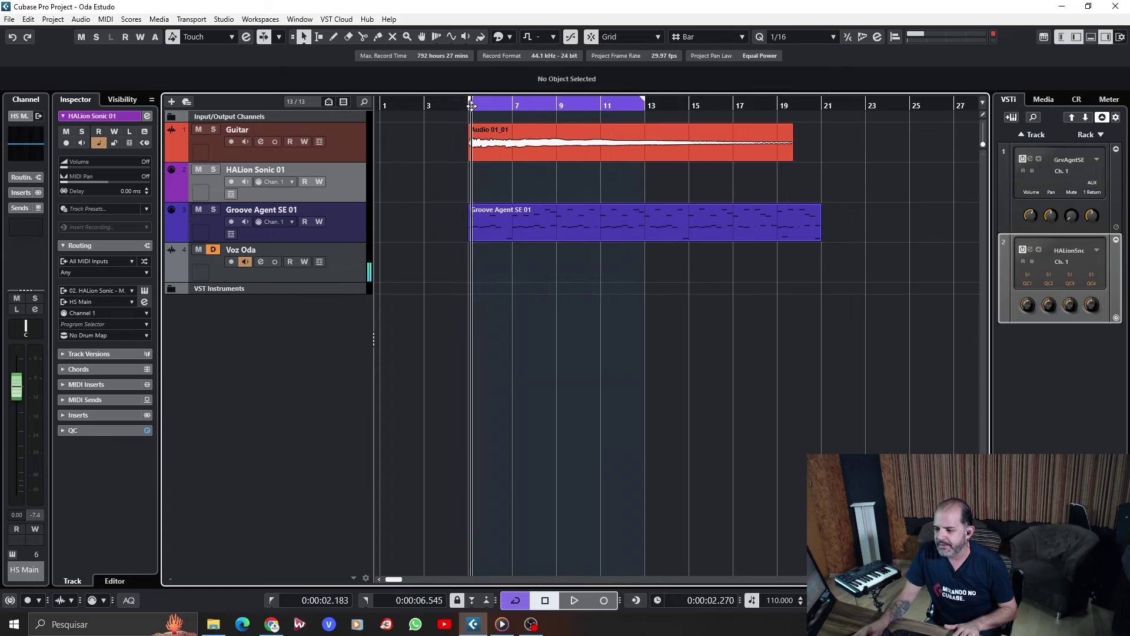
- Add a Chord track to the project and move it above the Guitar track
double_click(354, 189)
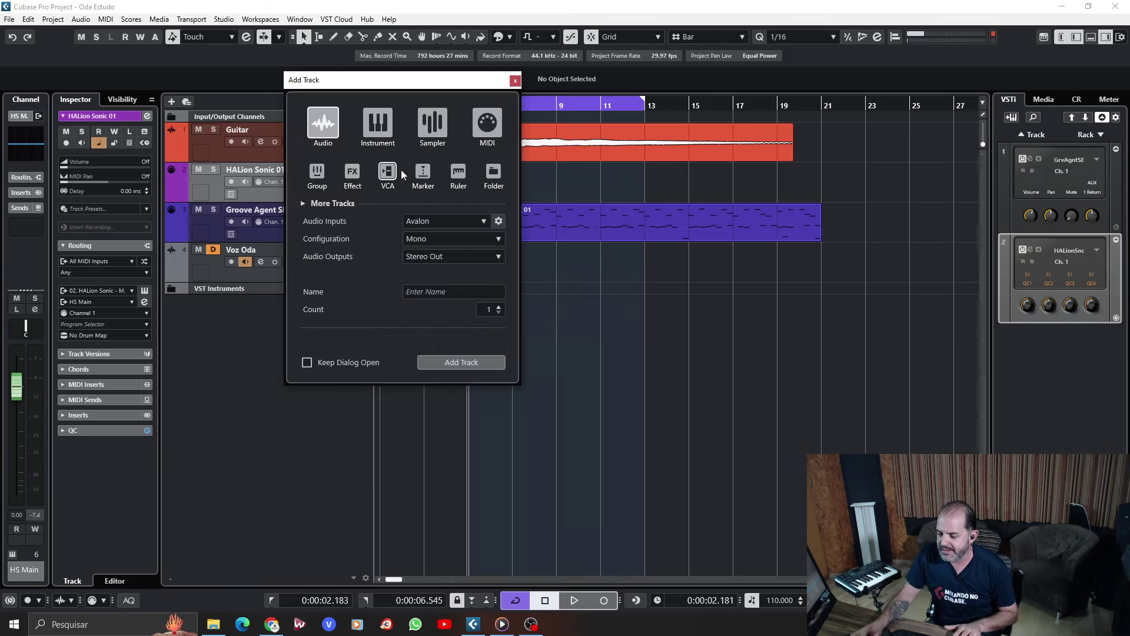
click(304, 204)
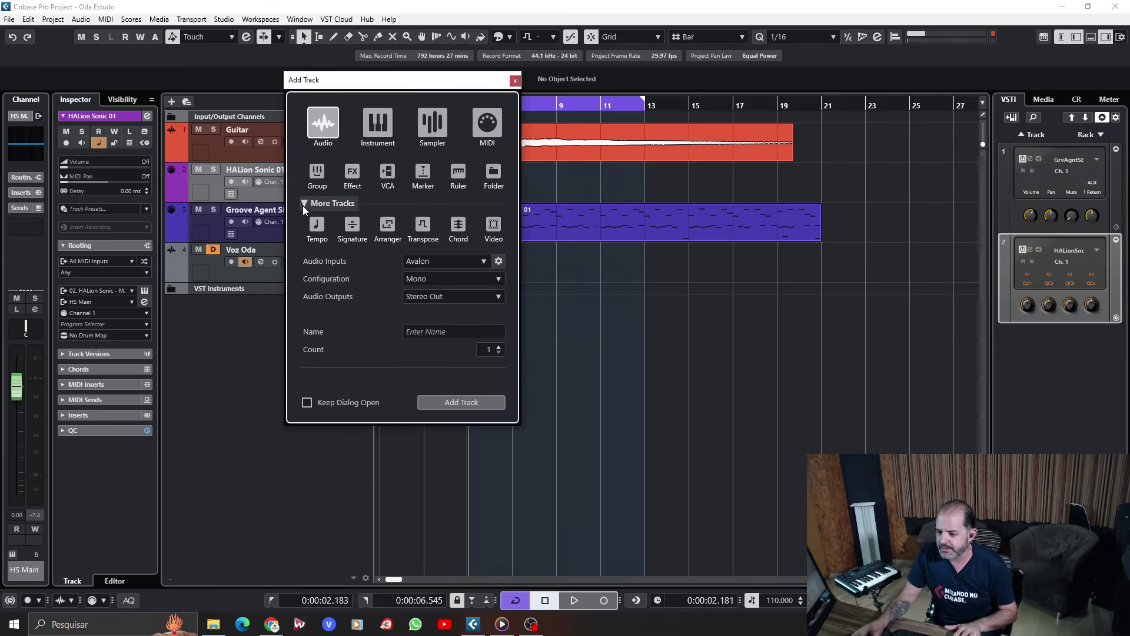
click(458, 227)
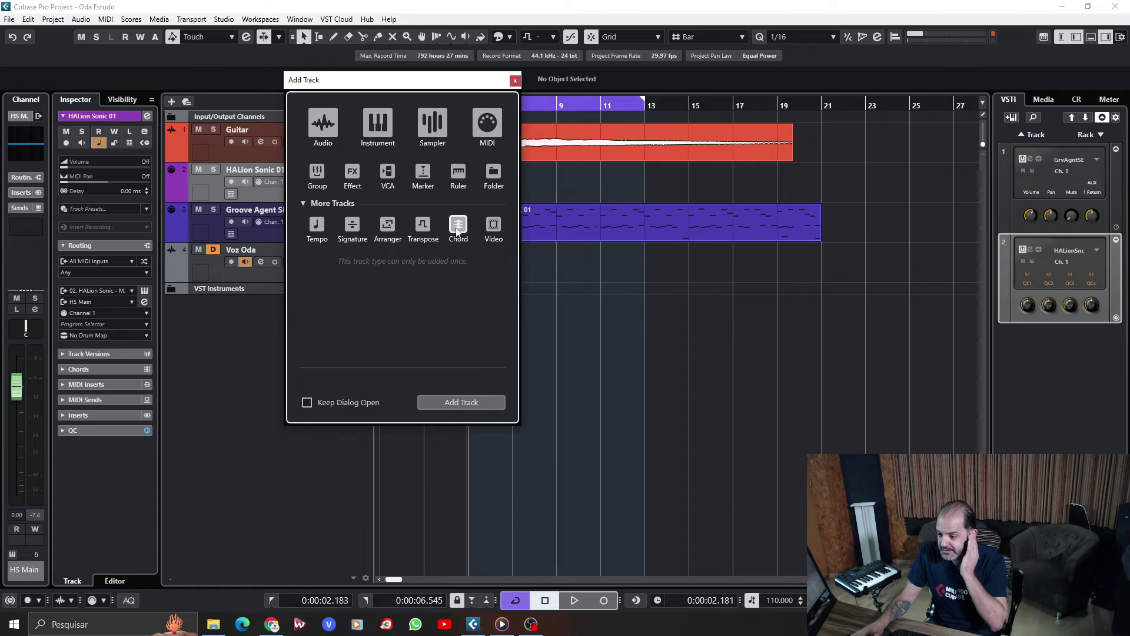
click(468, 401)
drag(349, 220, 348, 146)
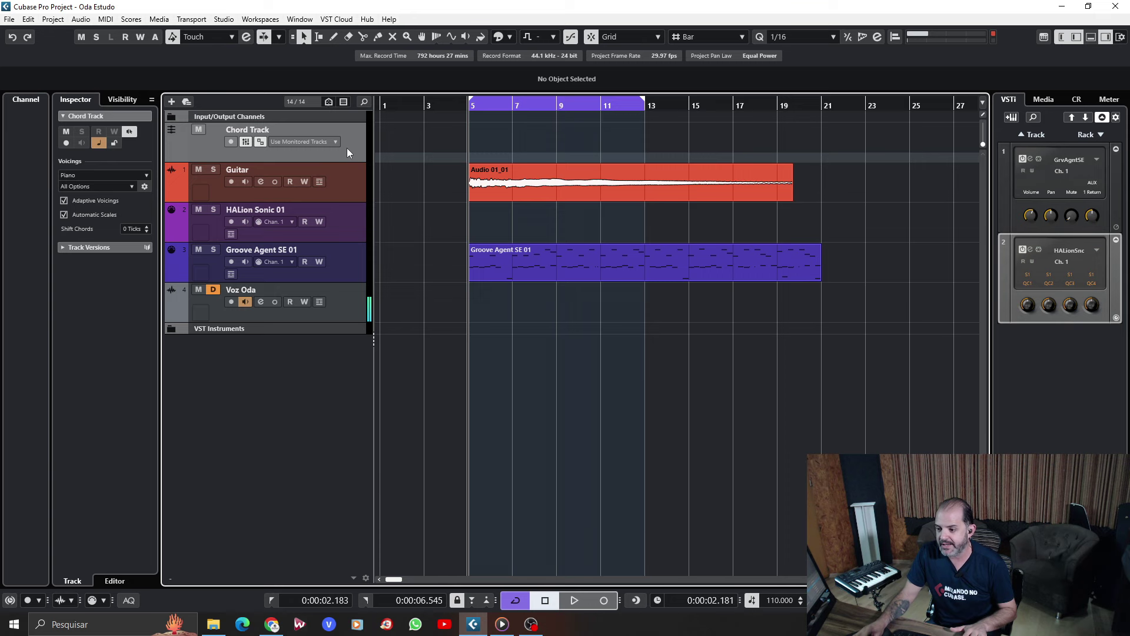
- Colour the Chord Track yellow
click(508, 37)
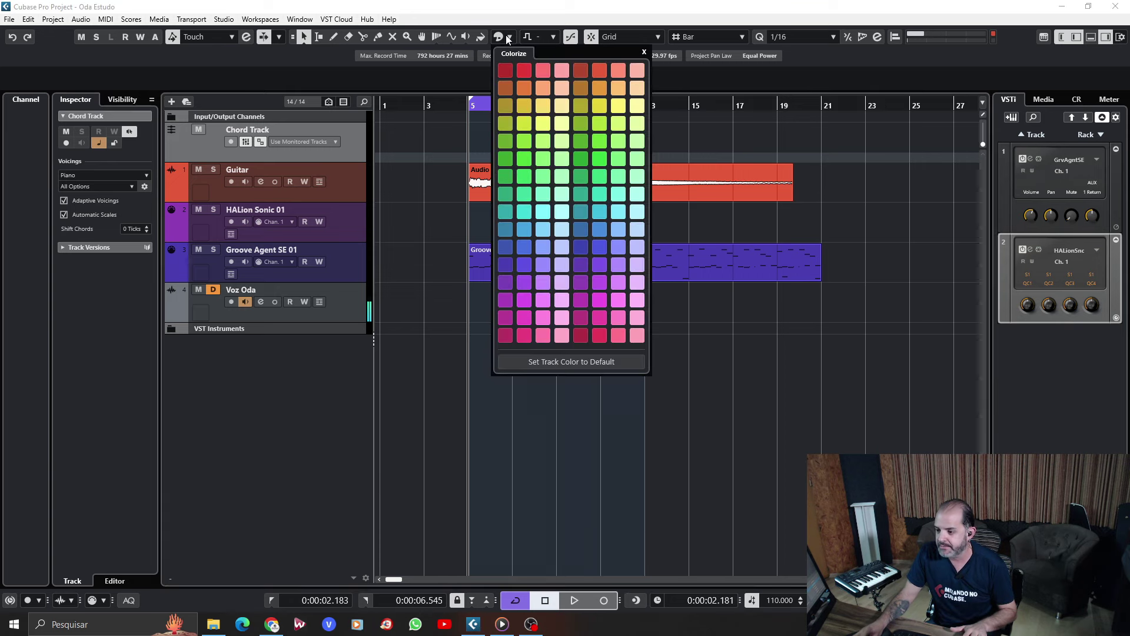
click(522, 109)
click(372, 145)
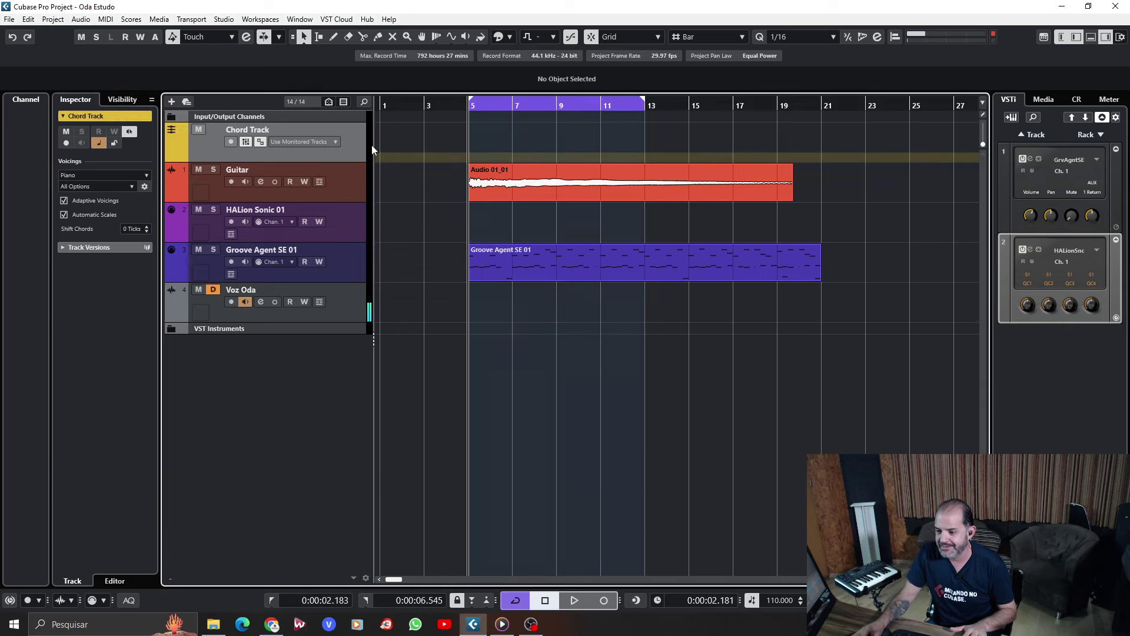
- Draw a chord event at bar 5 on the Chord Track and set its root note to E
right_click(501, 140)
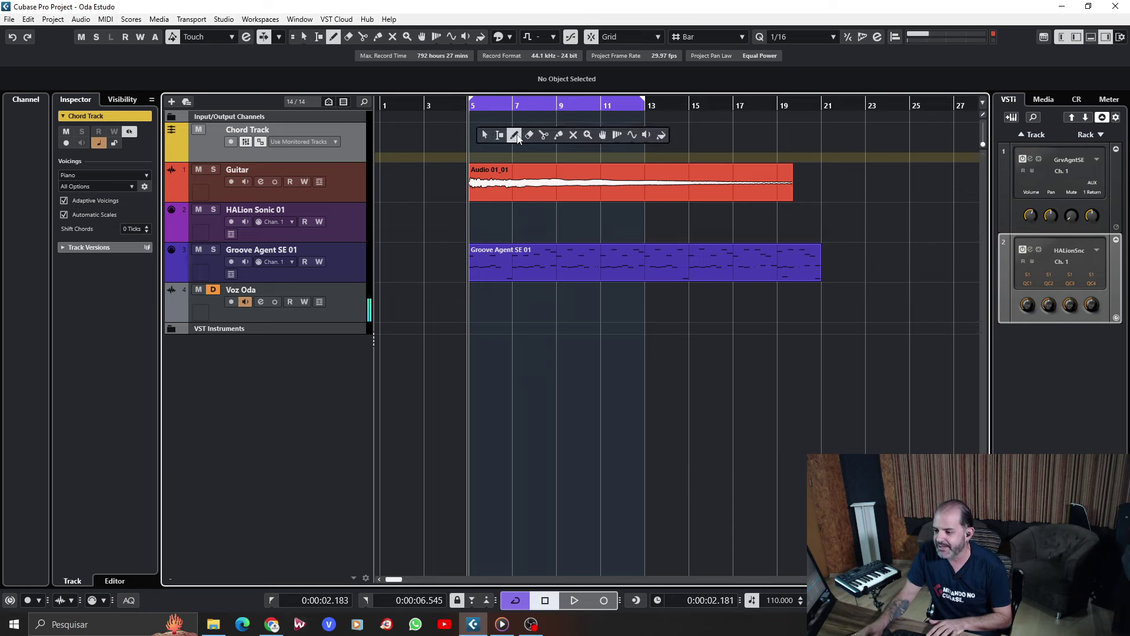
click(515, 135)
click(465, 136)
right_click(474, 134)
click(489, 144)
drag(457, 139, 477, 139)
double_click(478, 139)
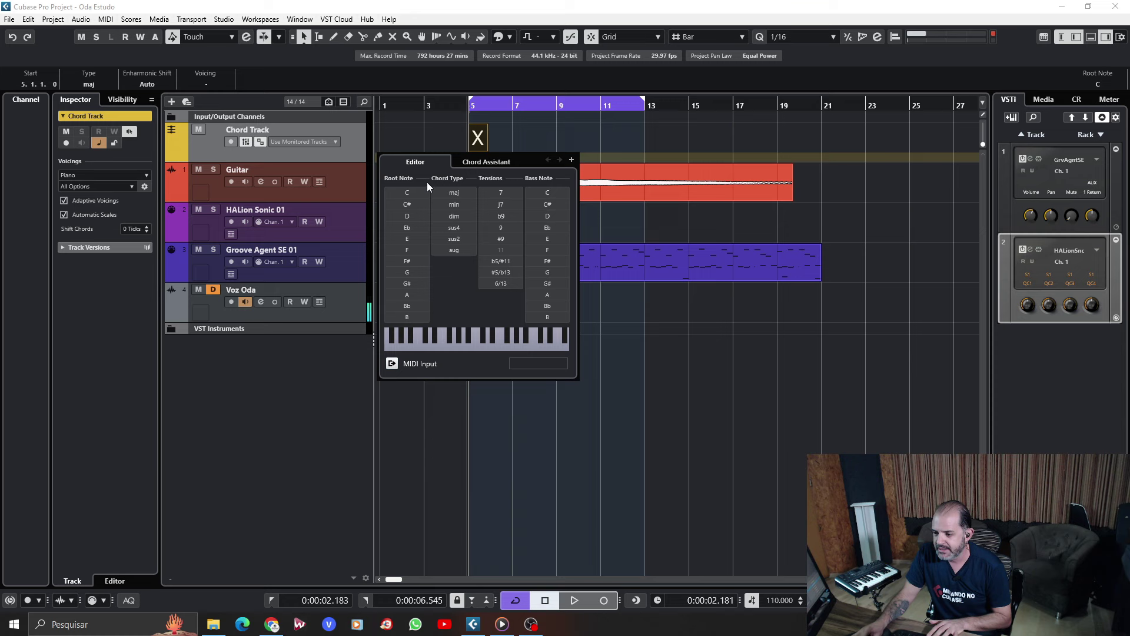
click(407, 238)
click(530, 136)
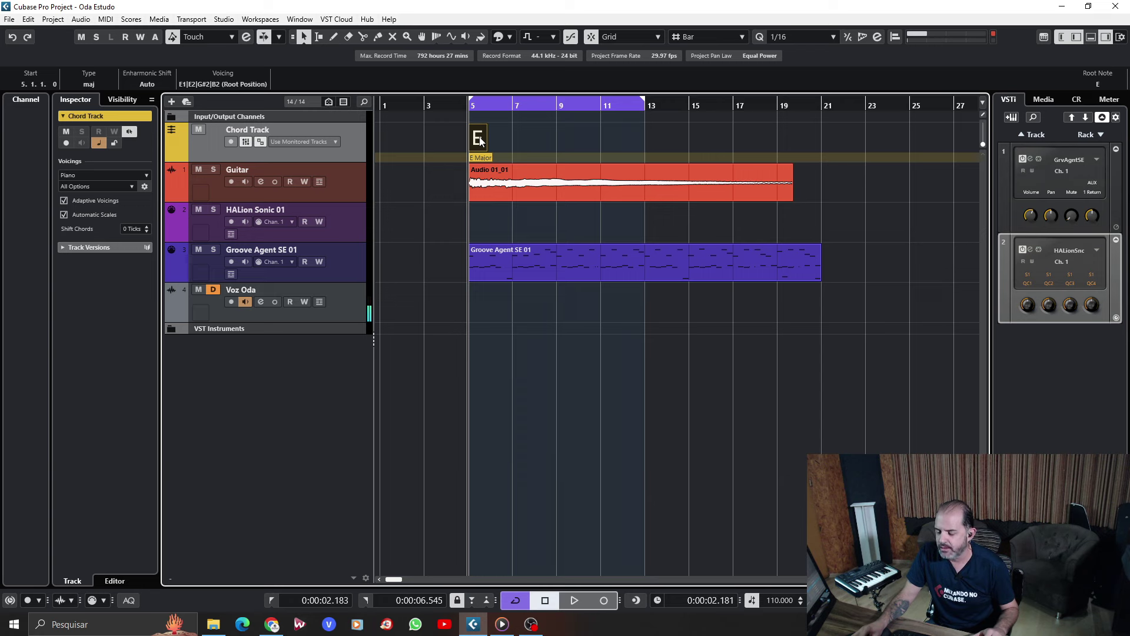
- Create a MIDI part at bar 5 on the HALion Sonic 01 track from the E chord event
click(345, 223)
drag(477, 137, 472, 232)
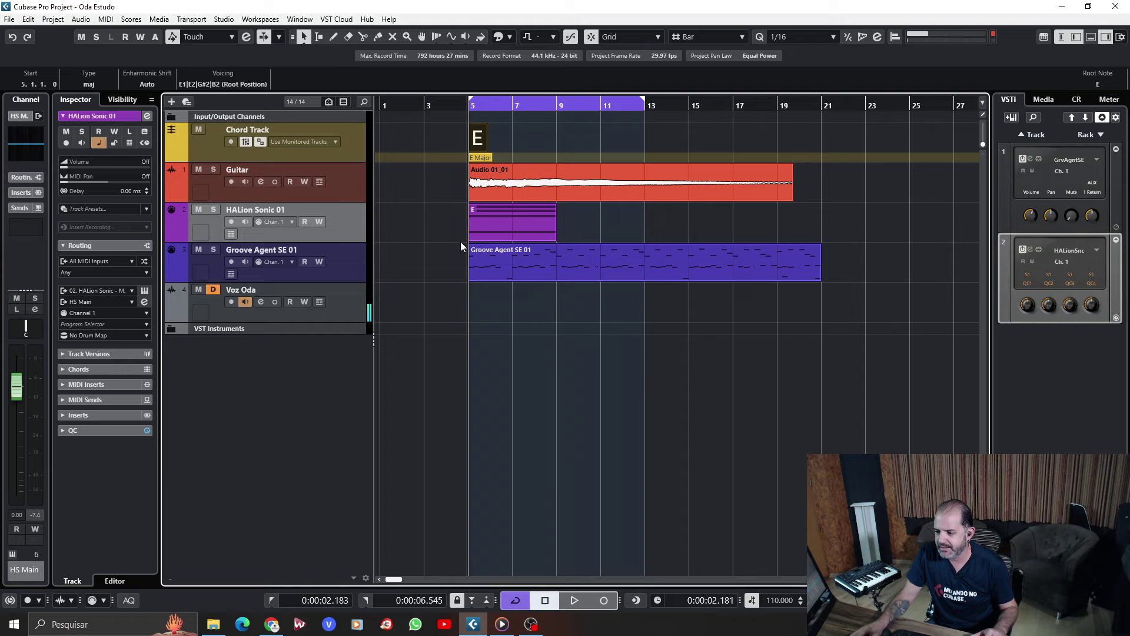
click(538, 234)
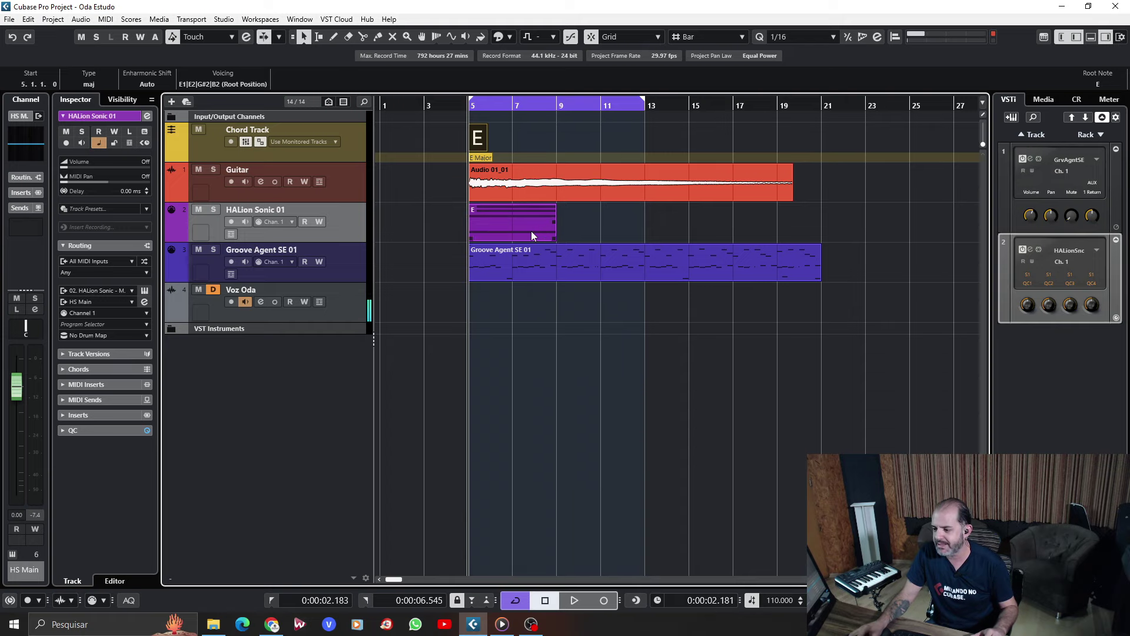
- Delete the E2, G#2 and B2 notes from the HALion Sonic part, keeping only the E1 bass note
double_click(531, 231)
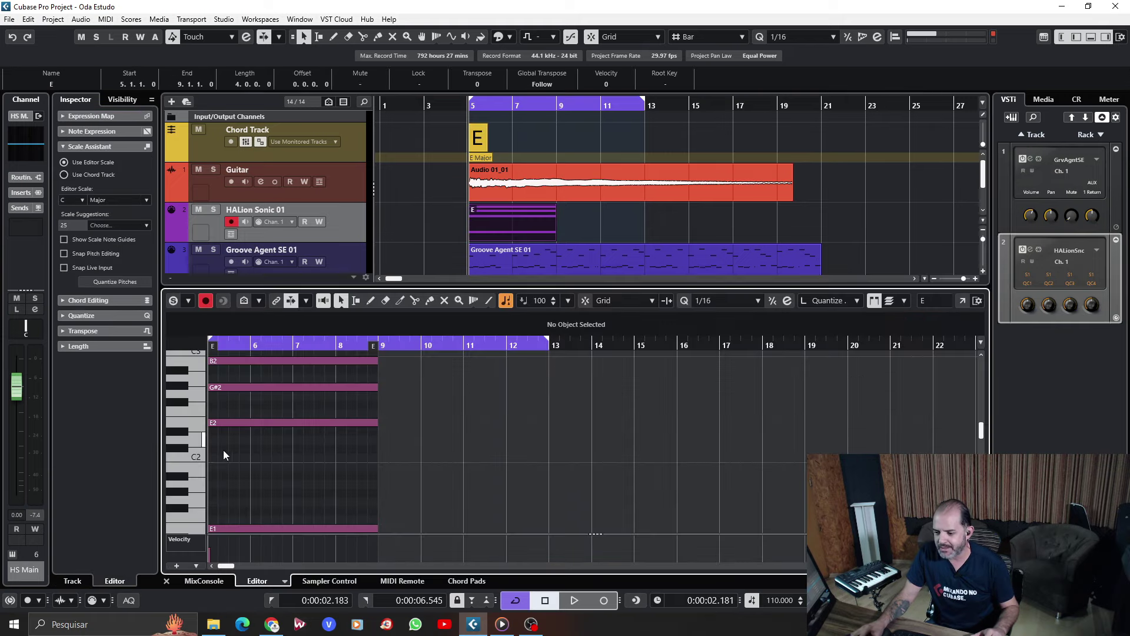
drag(241, 454, 337, 359)
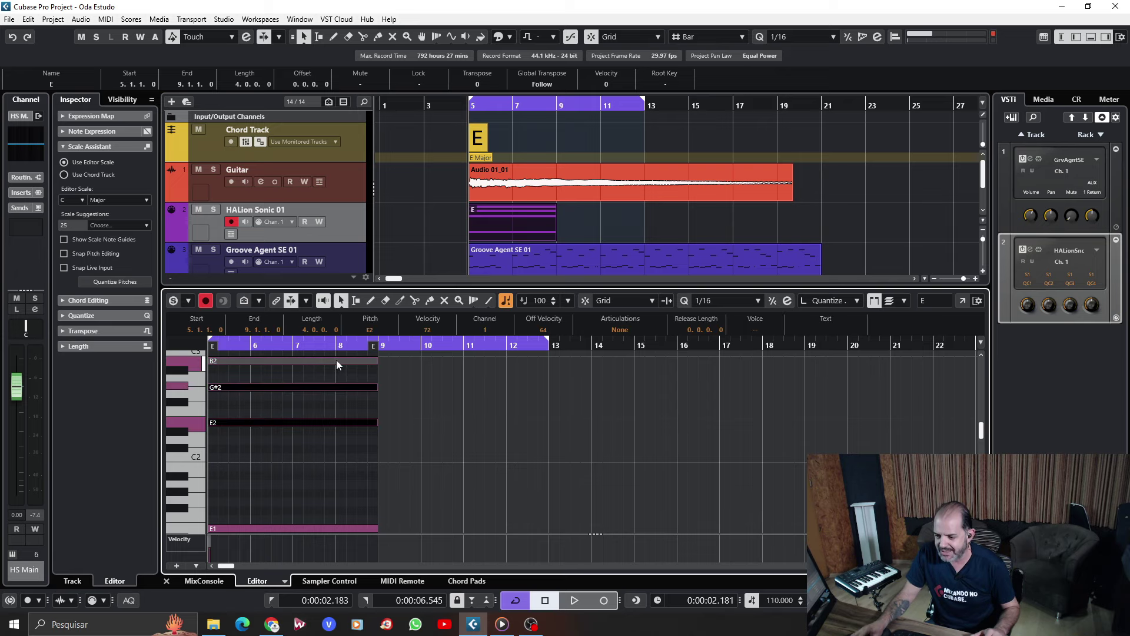
key(Delete)
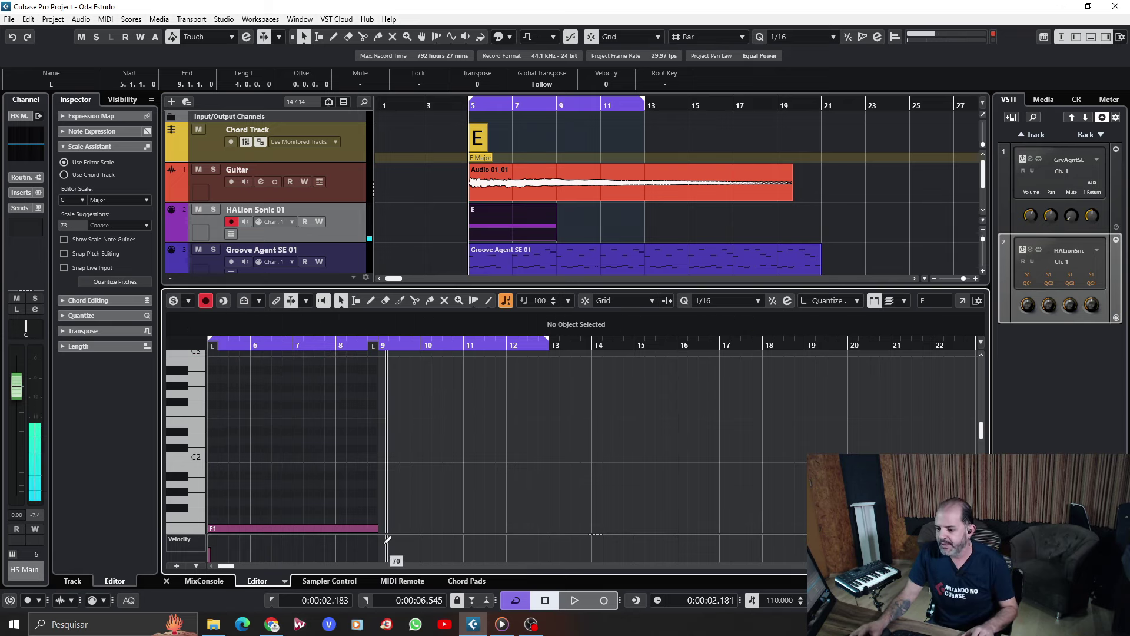
- Lengthen the E1 note to about bar 13, close the editor and extend its MIDI part to bar 13
drag(378, 531, 548, 517)
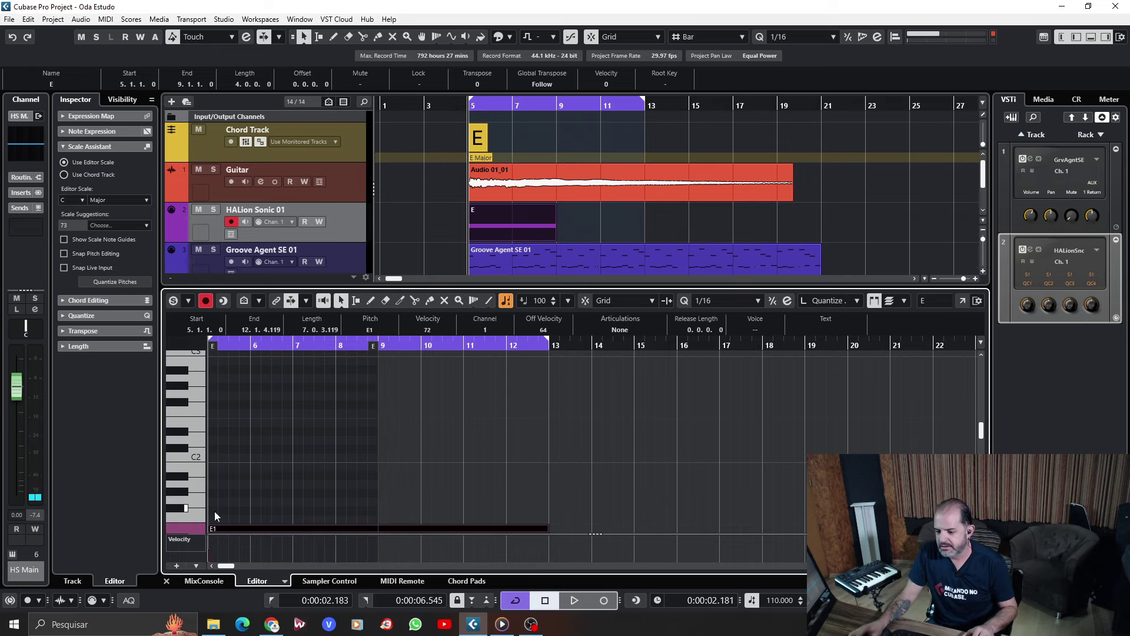
click(166, 582)
drag(553, 238, 644, 239)
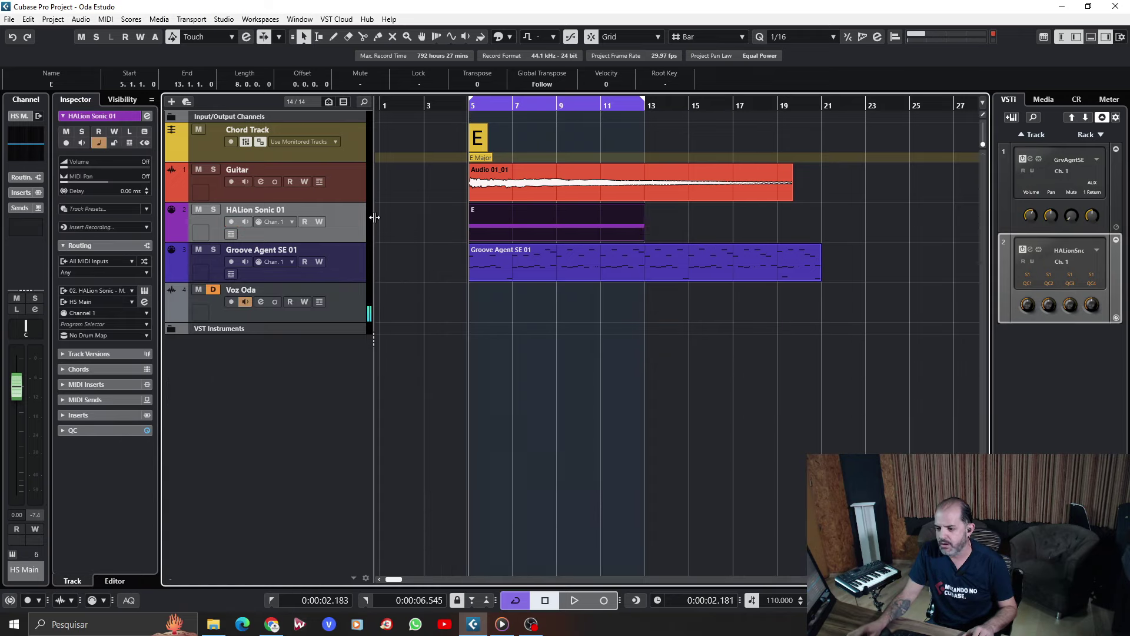
- Insert FX Modulator on the HALion Sonic 01 track and move its window clear of the track list
click(103, 416)
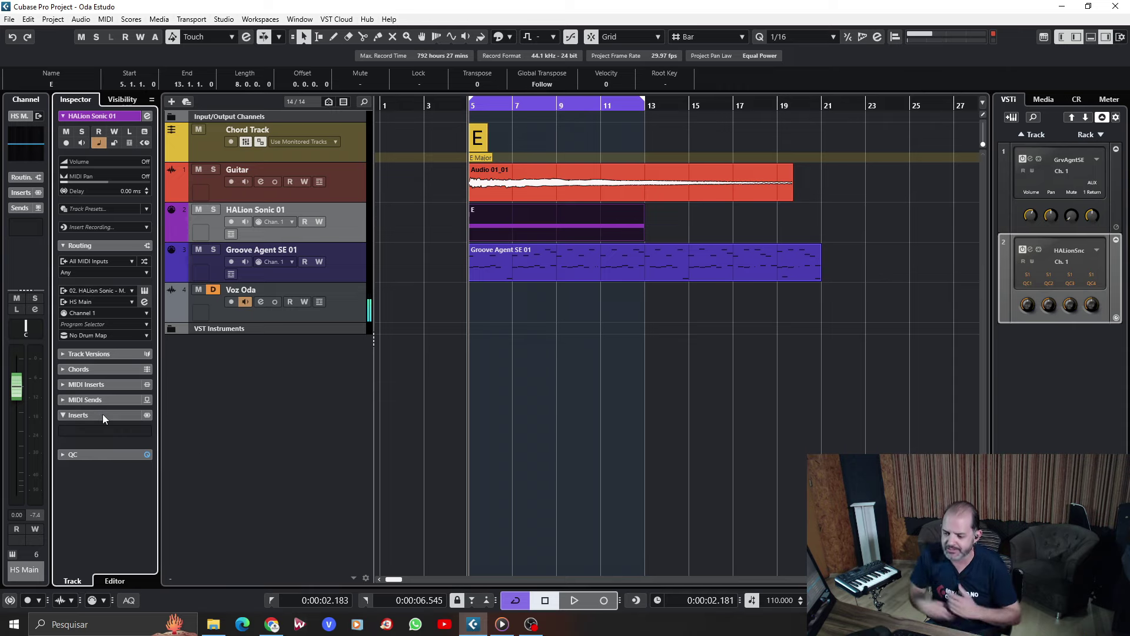
click(352, 227)
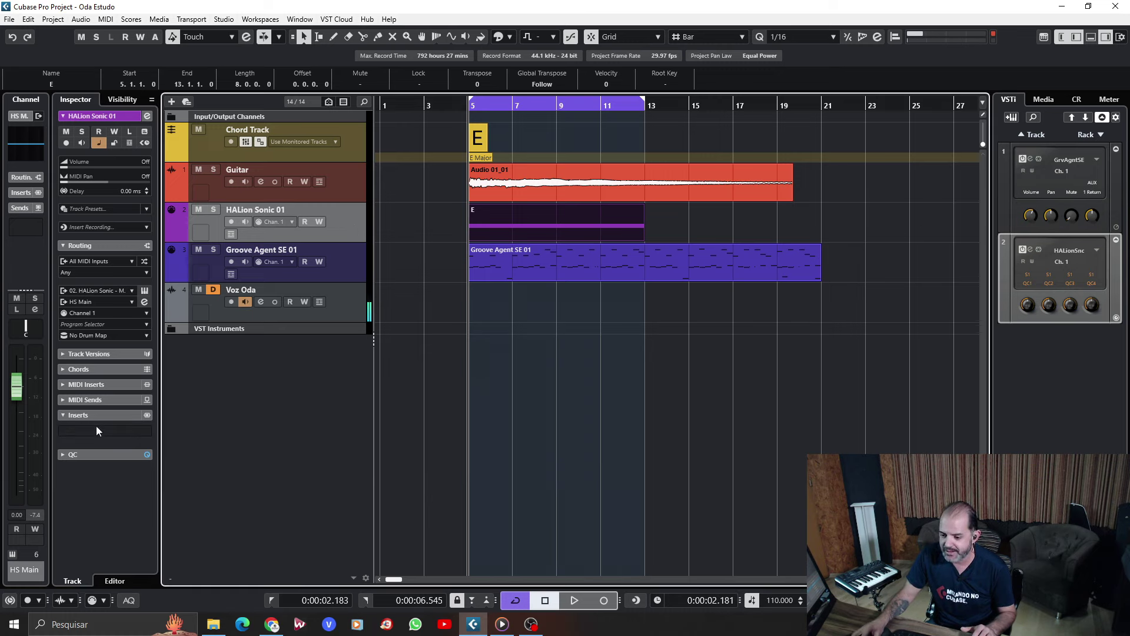
click(147, 432)
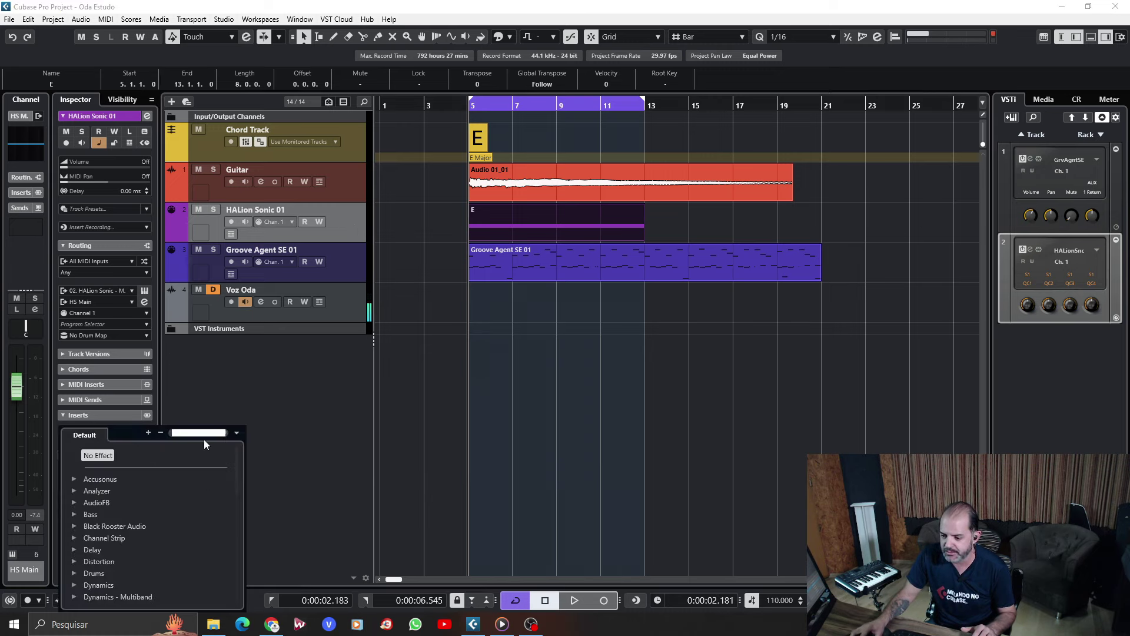
text(fx)
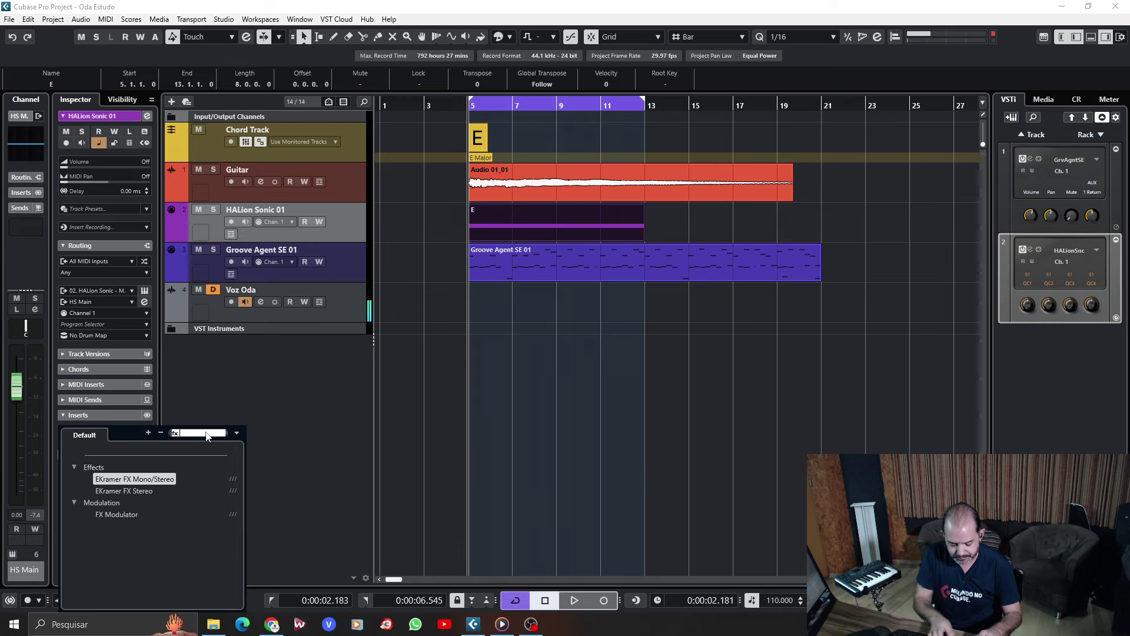
text( mo)
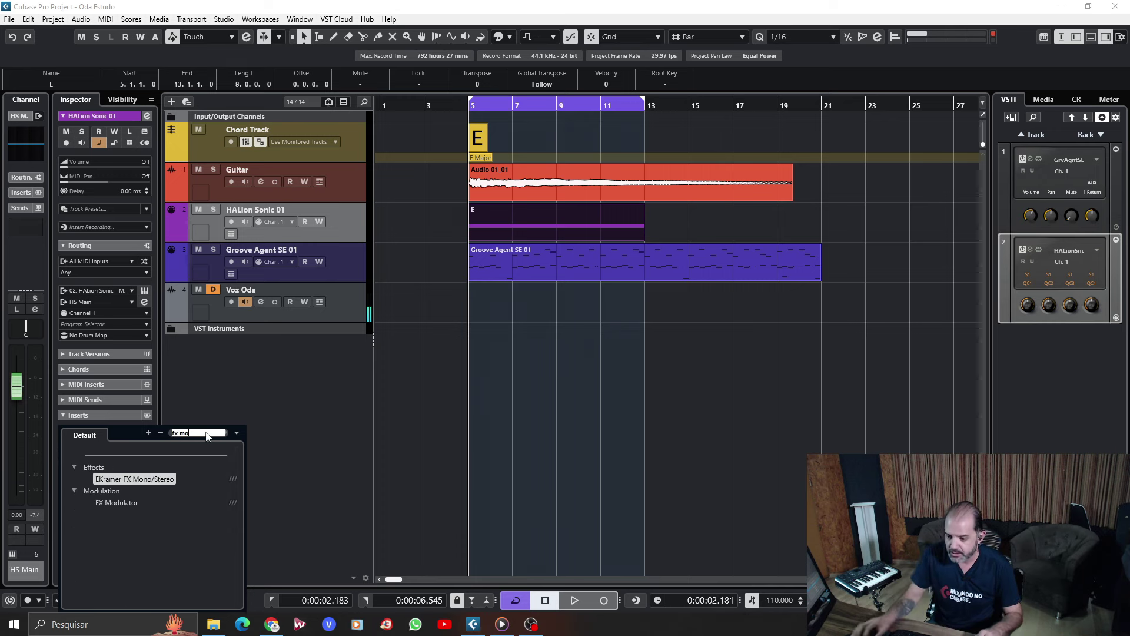
click(123, 504)
drag(628, 40, 761, 115)
- Solo the HALion Sonic and Groove Agent tracks, mute the Guitar track and select the Groove Agent track
click(213, 210)
click(198, 170)
click(213, 250)
click(305, 270)
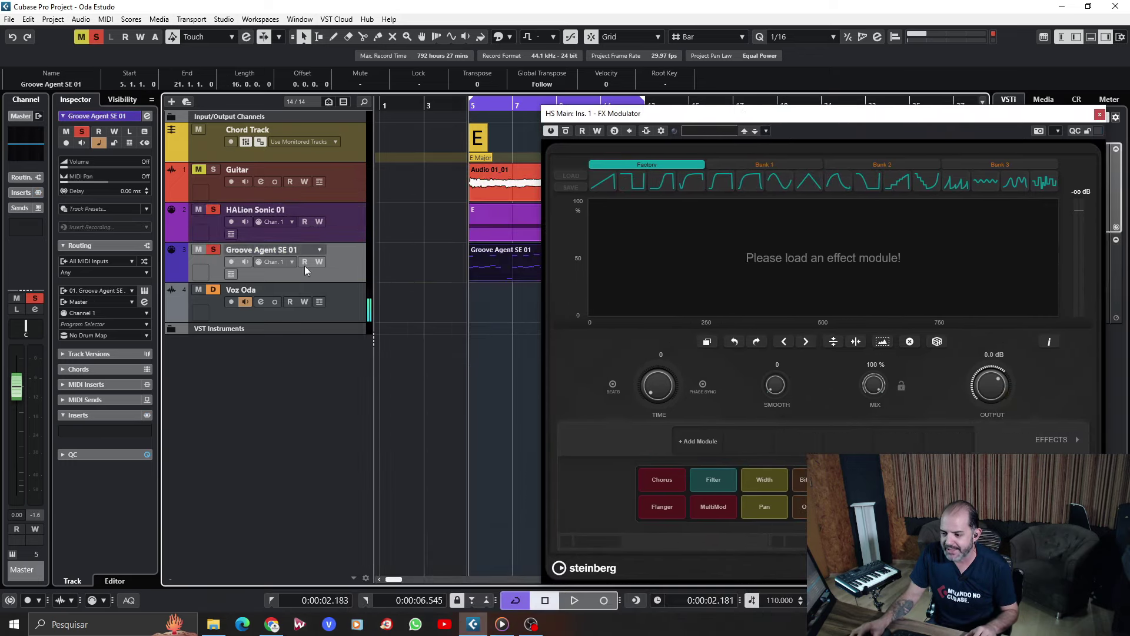
- Load the Volume module in the HALion Sonic track's FX Modulator and apply the factory square curve that cuts the level halfway through
drag(629, 114, 298, 86)
drag(494, 90, 409, 52)
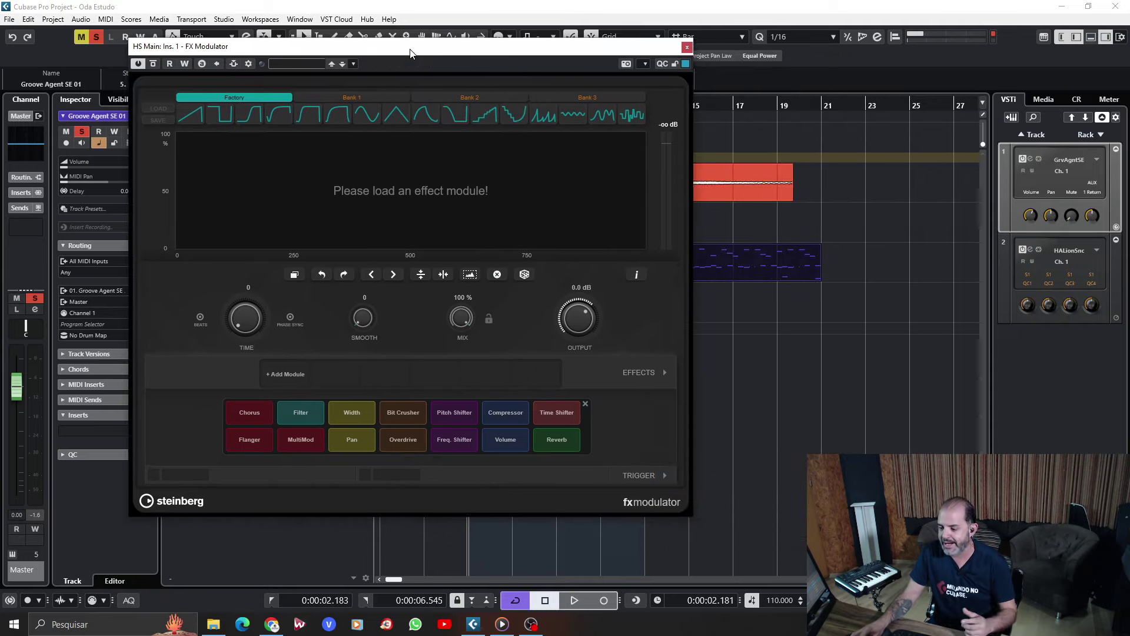
click(504, 440)
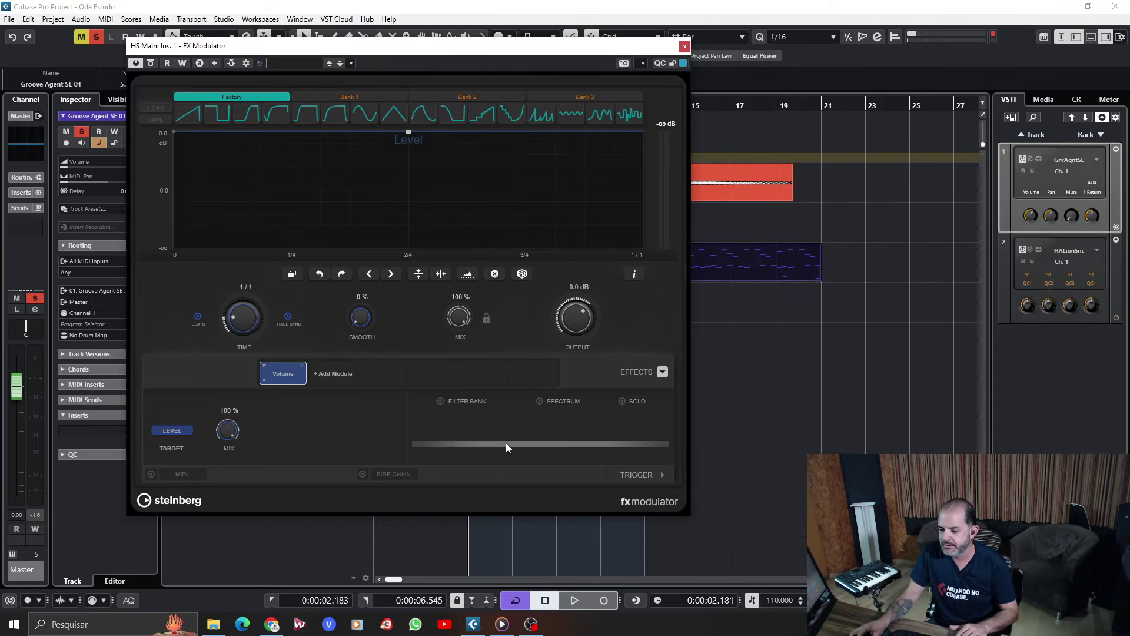
click(226, 121)
drag(360, 50, 473, 61)
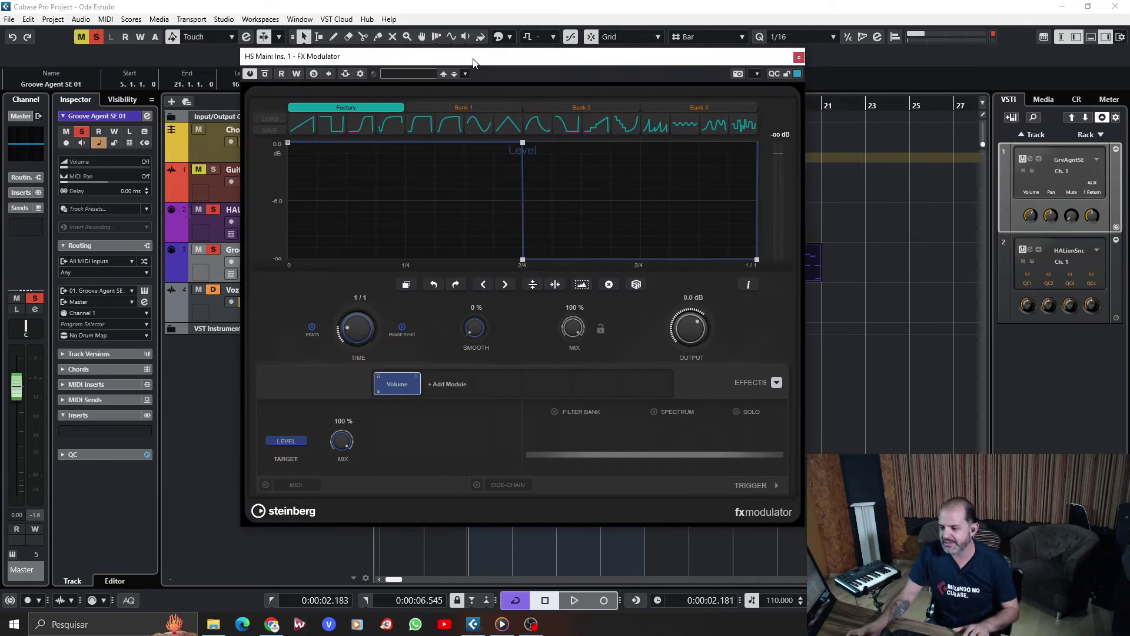
- Start playback, set the modulation time base to 1/4 and close the HALion Sonic track's FX Modulator window
key(space)
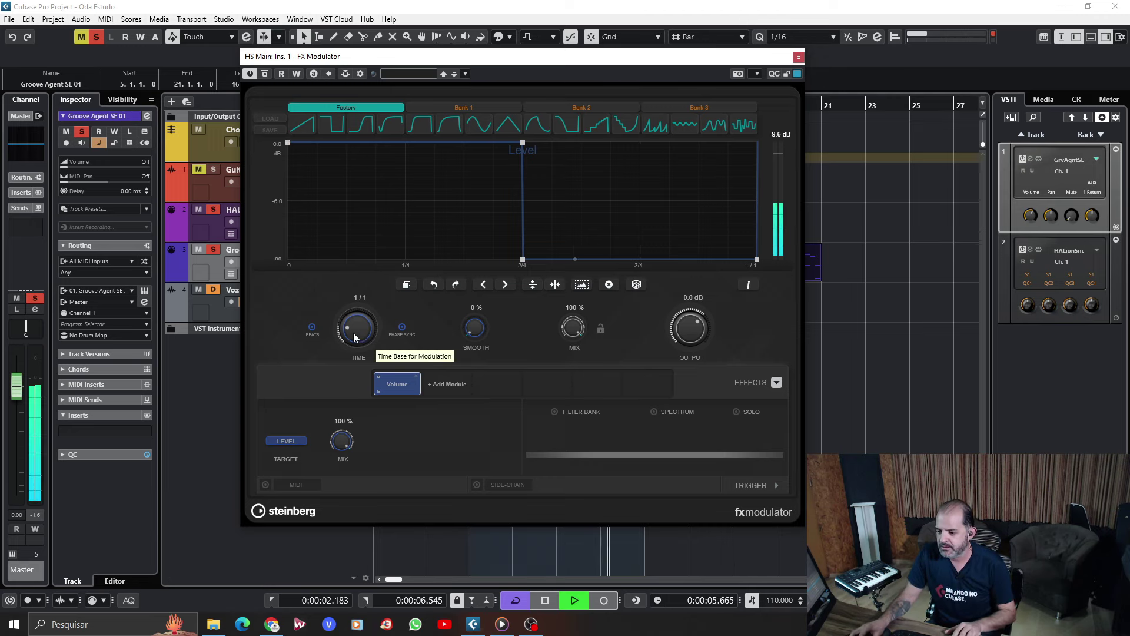
scroll(355, 331, down, 1)
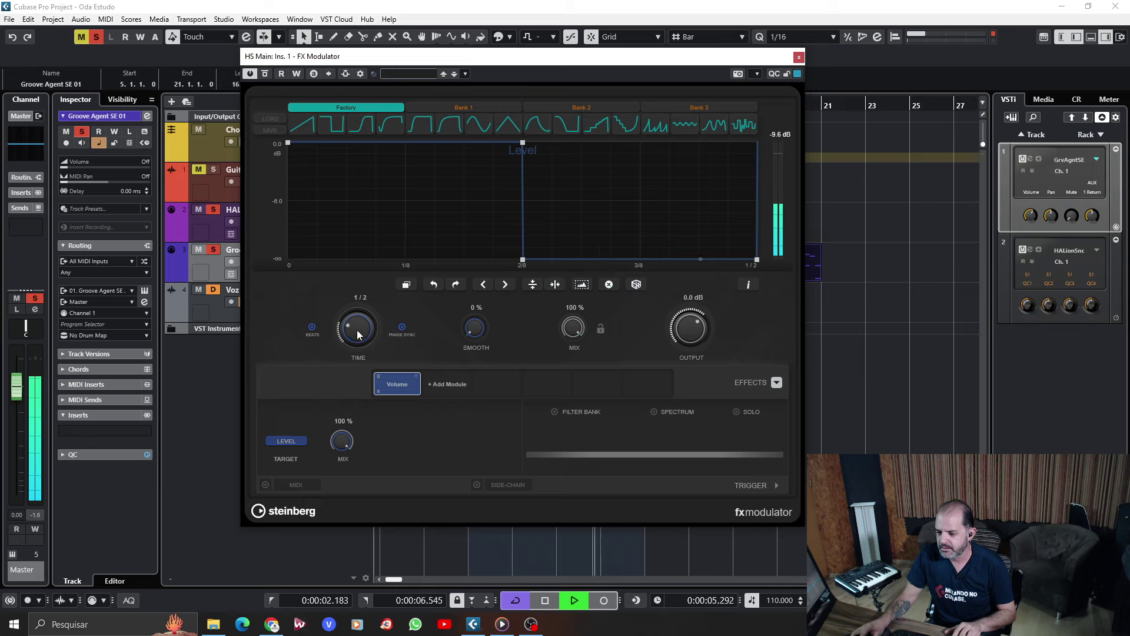
scroll(359, 327, down, 1)
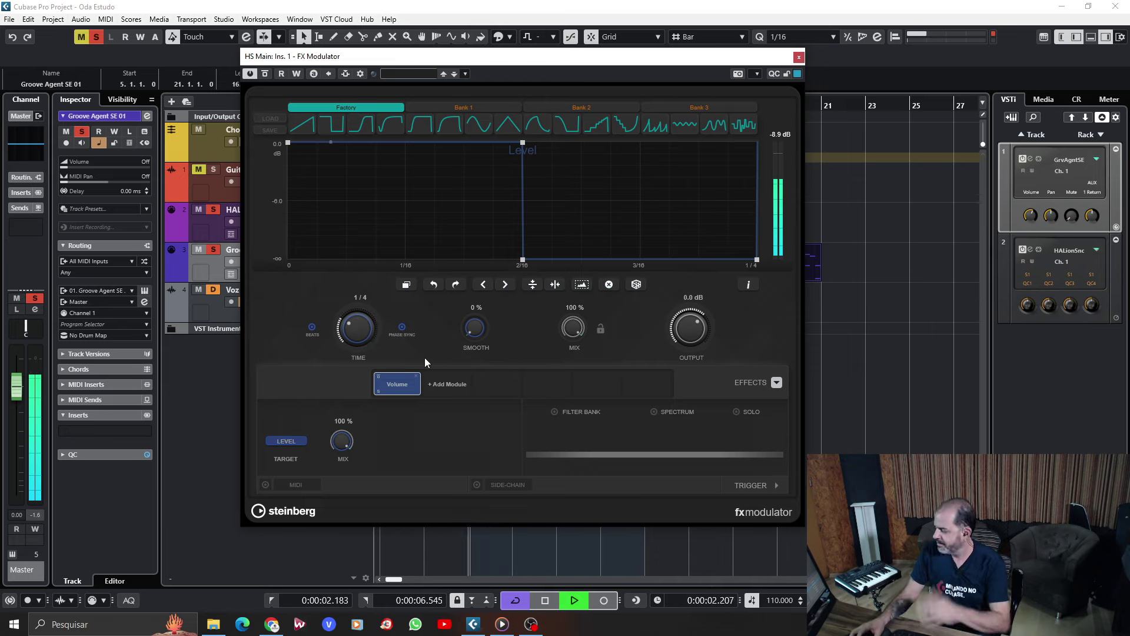
drag(527, 61, 432, 54)
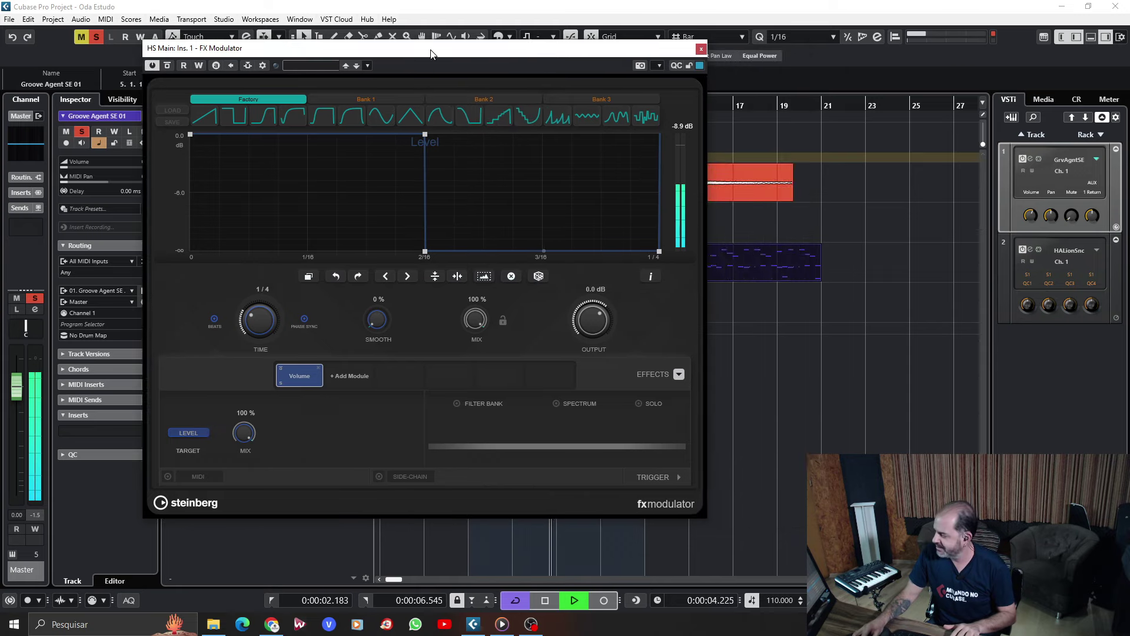
click(698, 56)
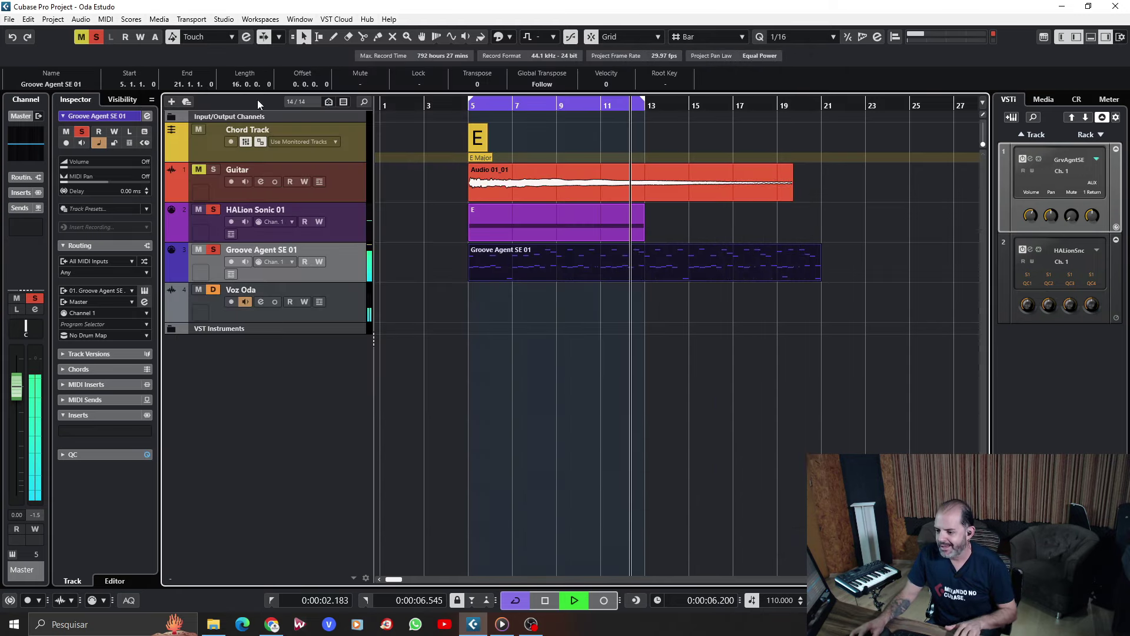
- Clear all track solos and mutes and play the guitar, bass and drums together
key(space)
key(space)
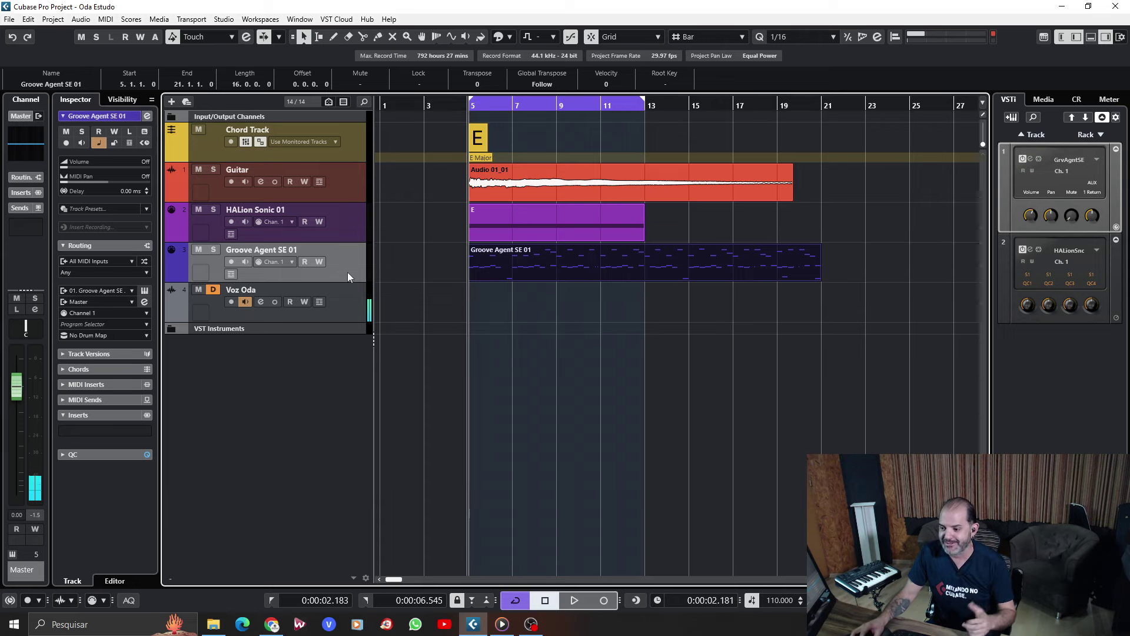
key(space)
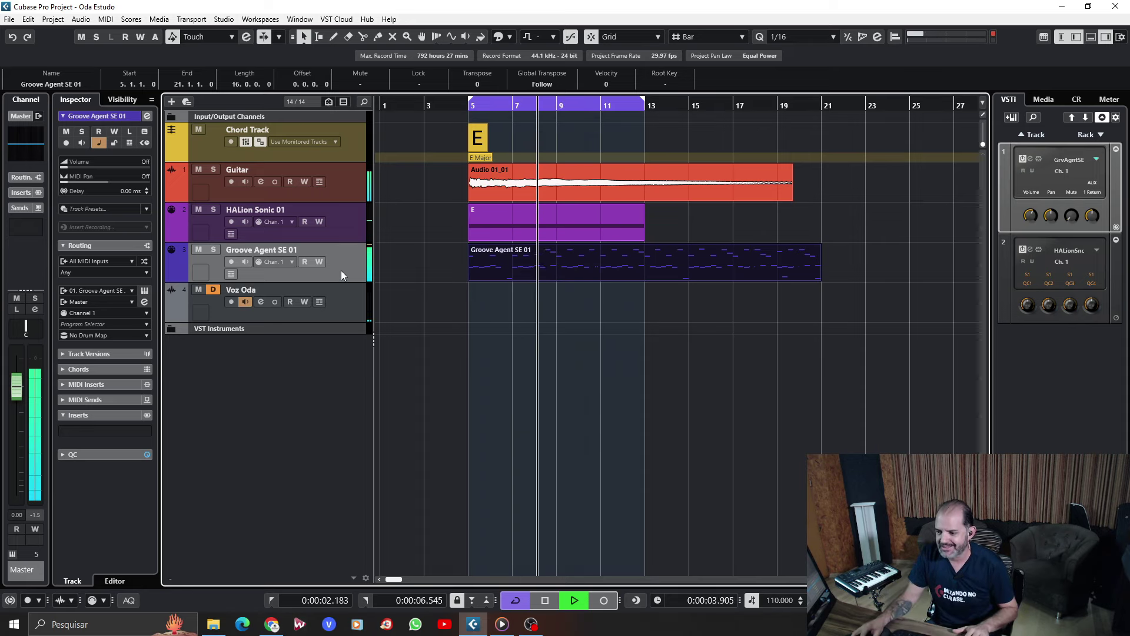
- Lower the Master fader to -3.03 dB in the MixConsole during playback, then close the mixer
key(F3)
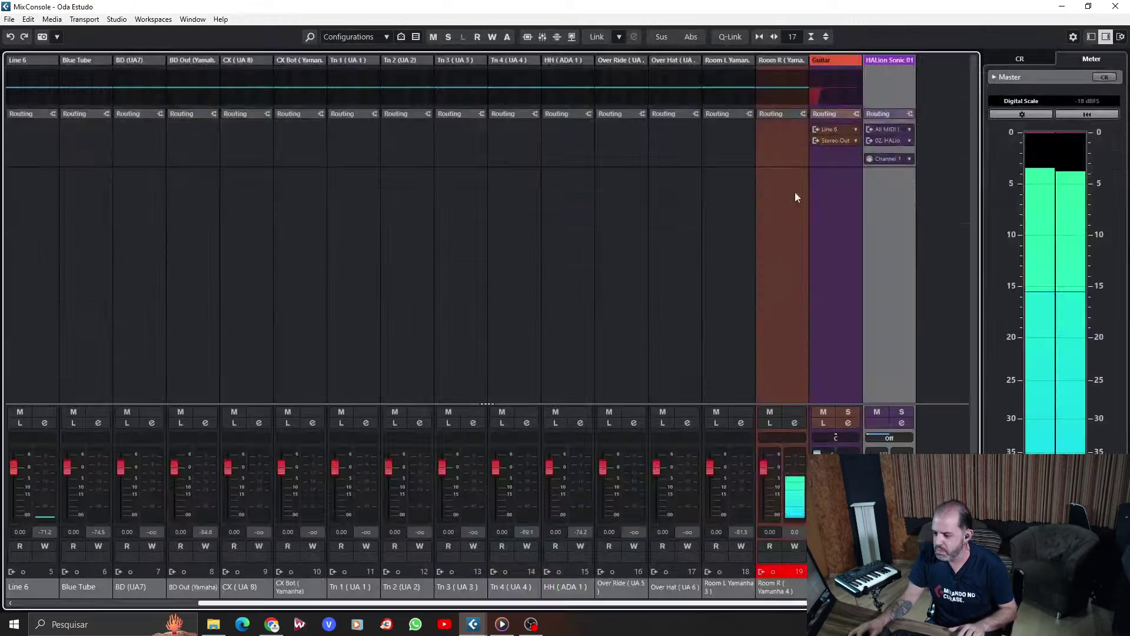
scroll(406, 324, right, 2)
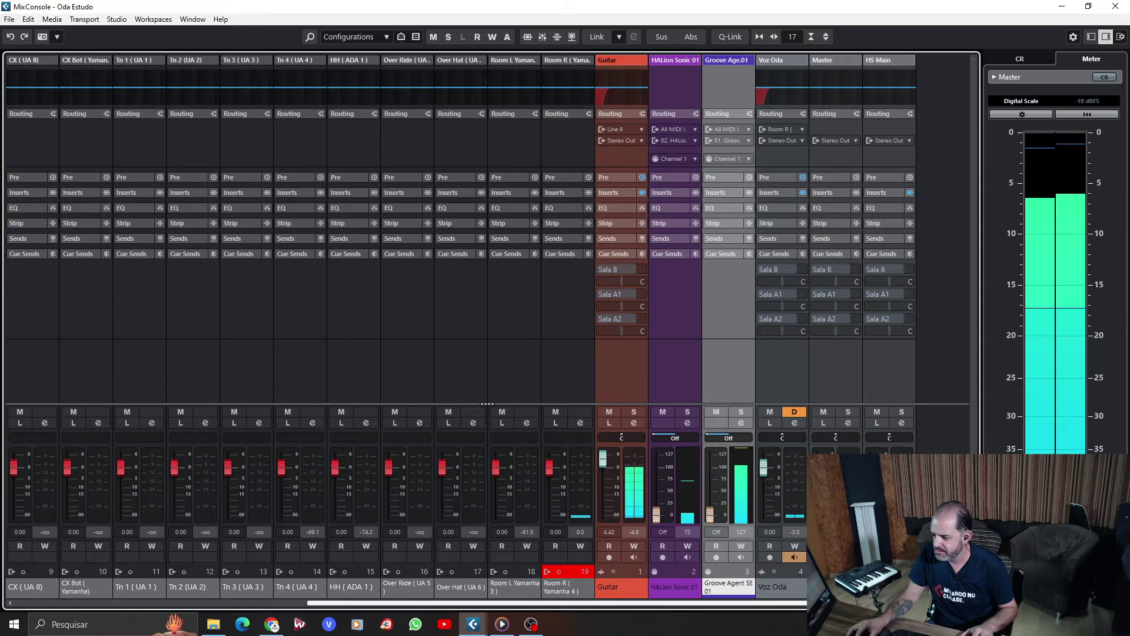
click(1116, 6)
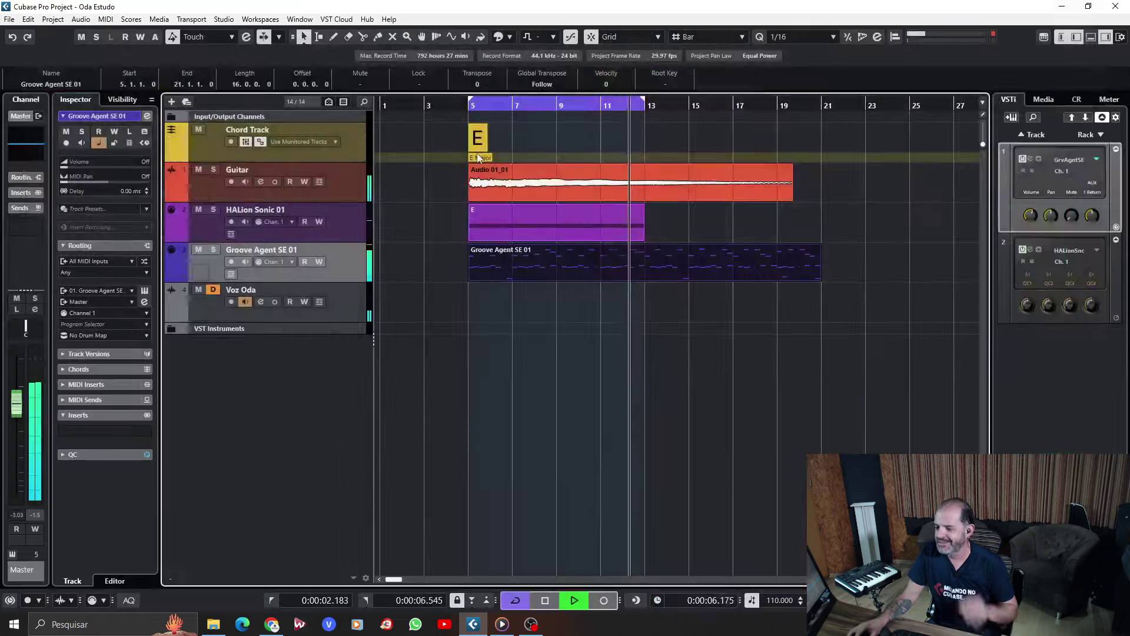
- Select the Guitar track, open its FX Modulator and move the plug-in window to uncover the arrangement
click(338, 182)
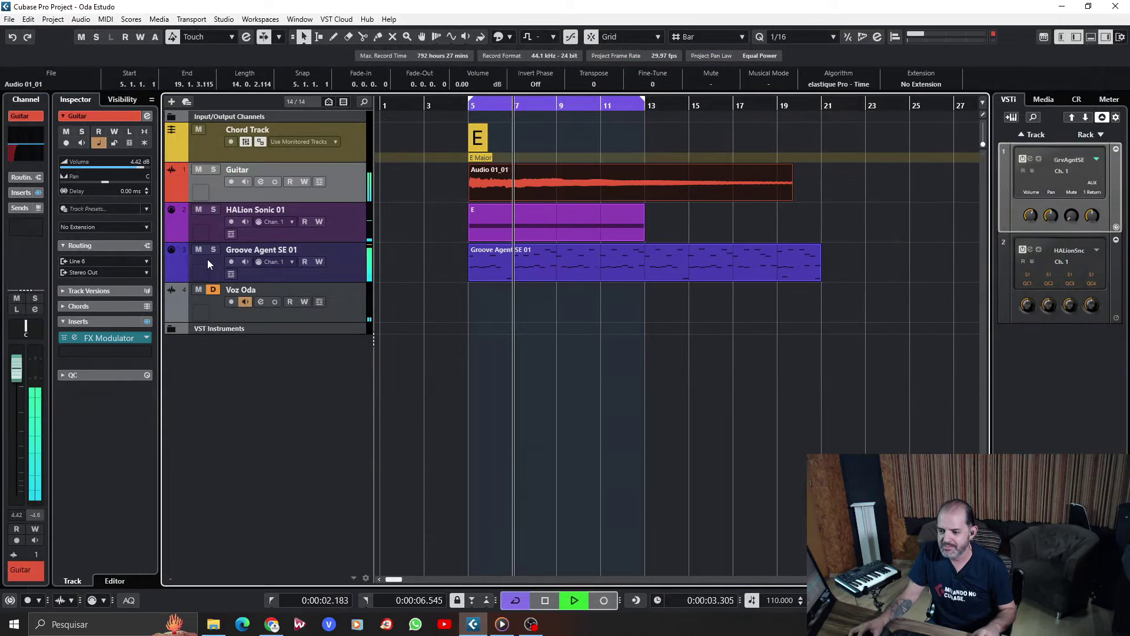
click(261, 181)
drag(441, 58, 356, 26)
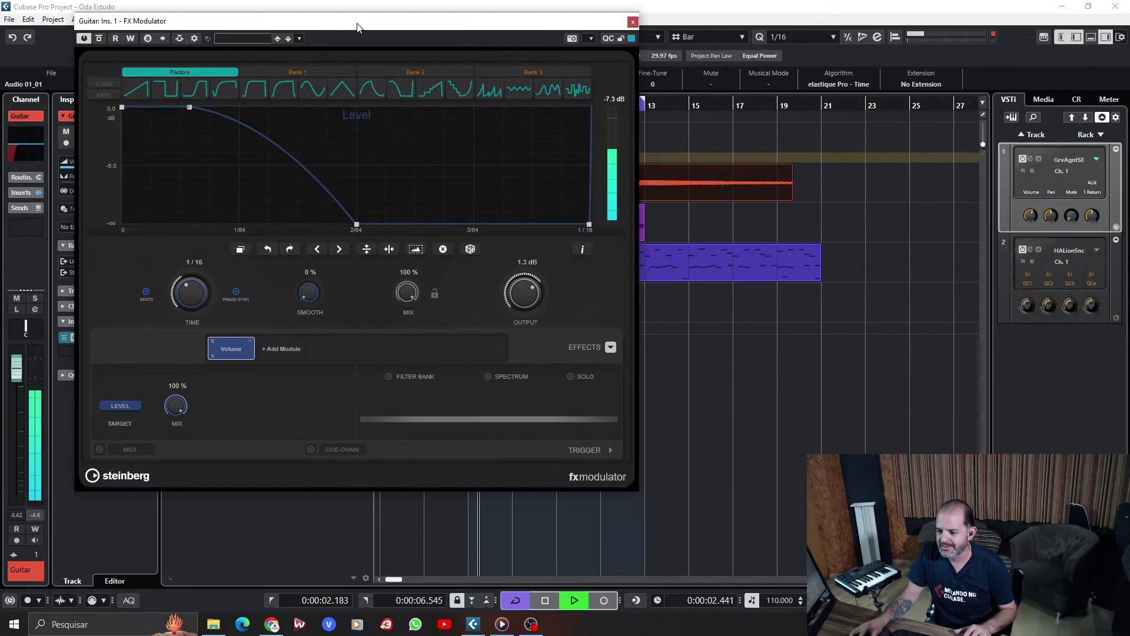